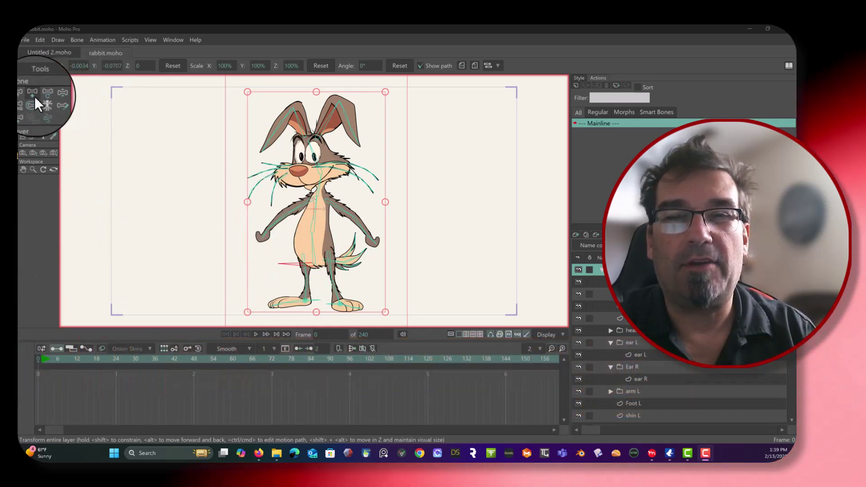
# Switch to bone posing and swing the rabbit's ears to test their deformation
pyautogui.click(54, 94)
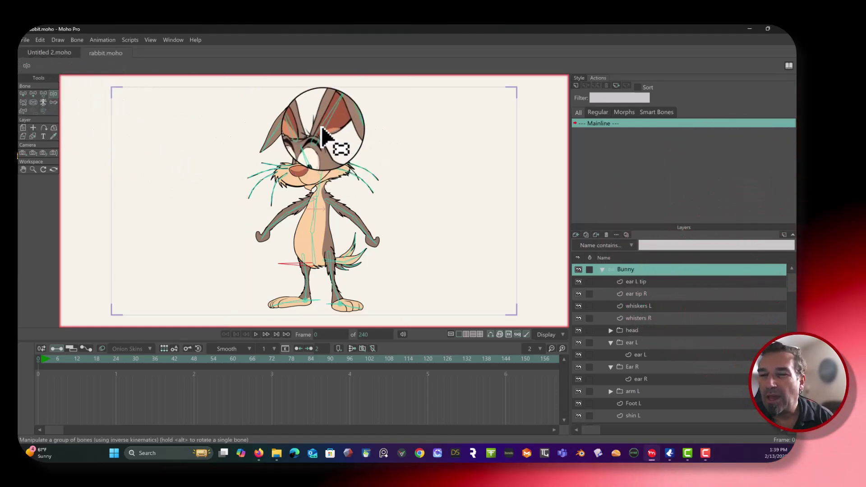
pyautogui.moveTo(320, 112); pyautogui.dragTo(348, 193)
pyautogui.scroll(3, 346, 115)
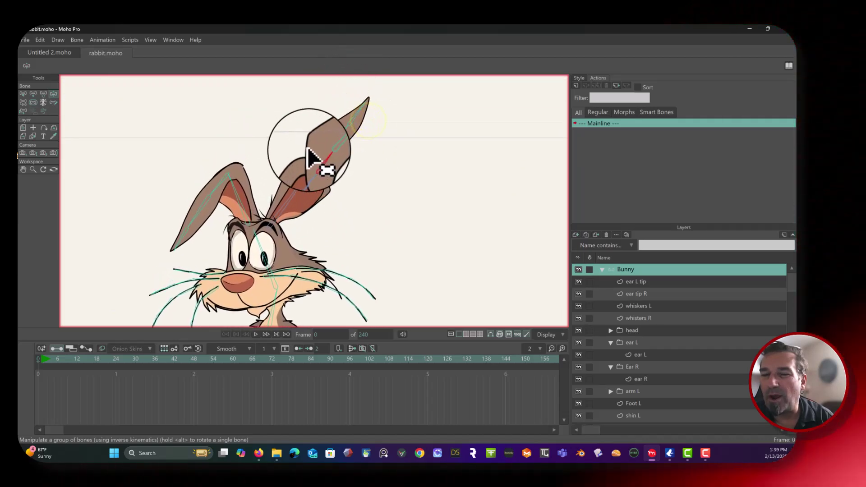
pyautogui.moveTo(325, 149); pyautogui.dragTo(289, 182)
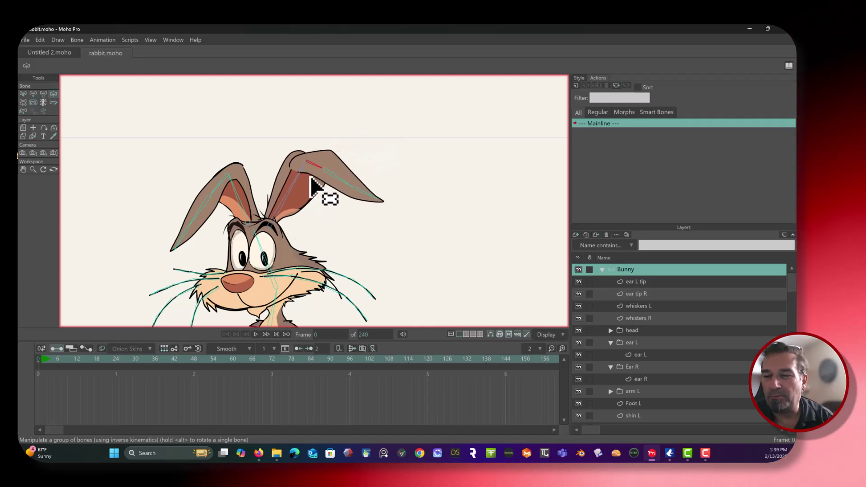
# Test the torso bend and left leg, then restore the rest pose at frame 0
pyautogui.moveTo(371, 166); pyautogui.dragTo(379, 110)
pyautogui.moveTo(346, 172); pyautogui.dragTo(330, 98)
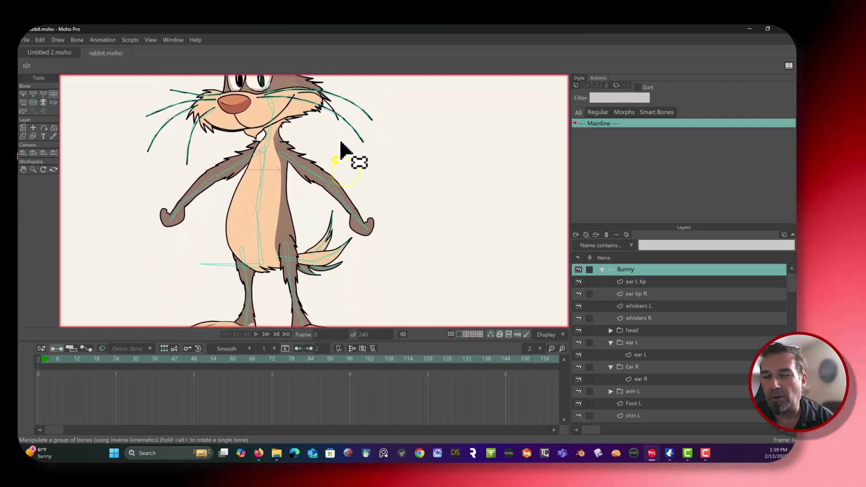
pyautogui.moveTo(259, 183); pyautogui.dragTo(265, 205)
pyautogui.moveTo(307, 232); pyautogui.dragTo(276, 151)
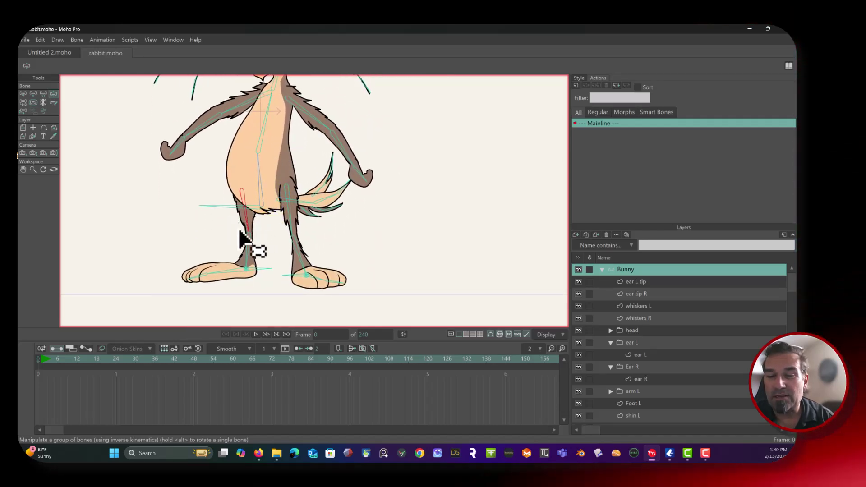
pyautogui.moveTo(251, 269); pyautogui.dragTo(195, 187)
pyautogui.scroll(5, 197, 191)
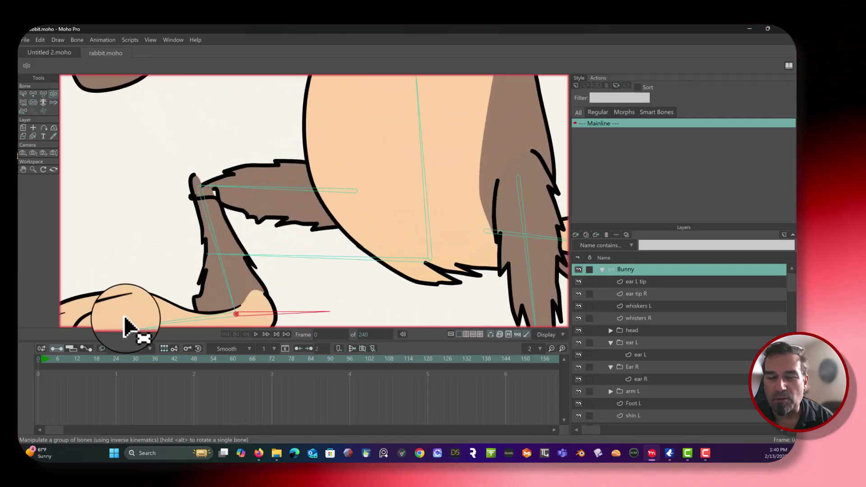
pyautogui.click(37, 358)
# Bend the upper body to test the chest bone's deformation
pyautogui.scroll(-5, 284, 256)
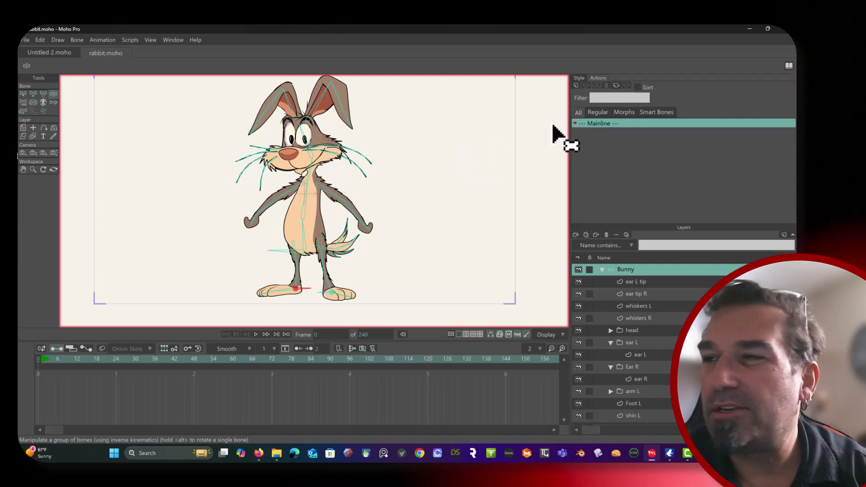
pyautogui.scroll(3, 371, 166)
pyautogui.moveTo(373, 139); pyautogui.dragTo(377, 93)
pyautogui.moveTo(275, 164); pyautogui.dragTo(296, 174)
pyautogui.scroll(4, 367, 199)
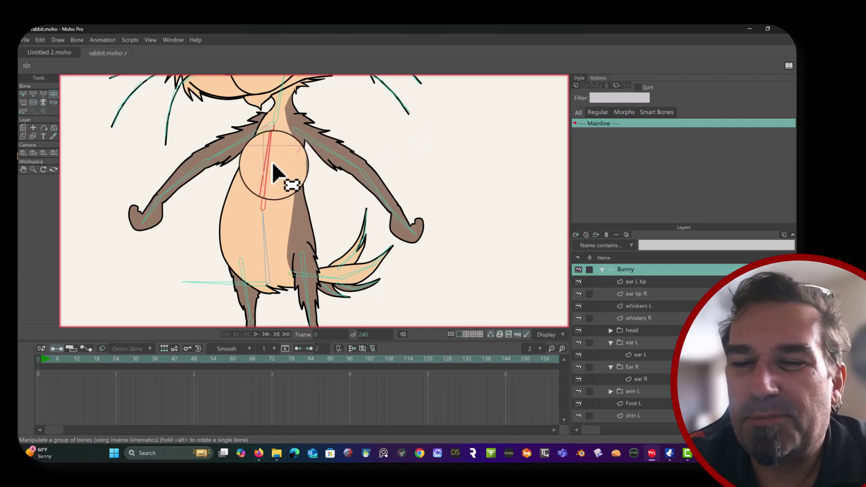
# Rename the selected bone to 'spine 2'
pyautogui.click(23, 94)
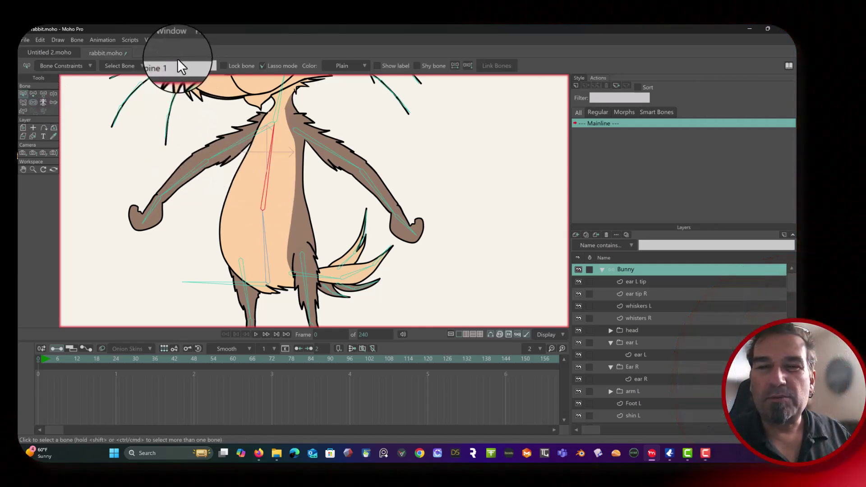
pyautogui.moveTo(169, 65); pyautogui.dragTo(180, 66)
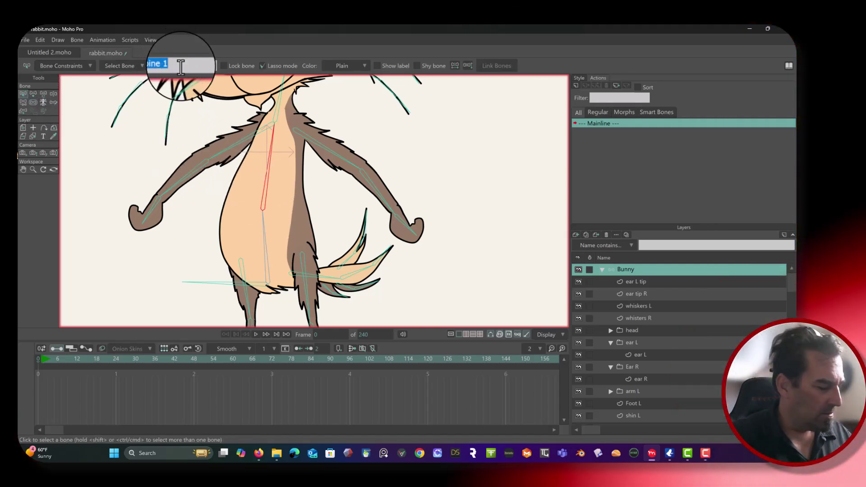
pyautogui.write('spine 2')
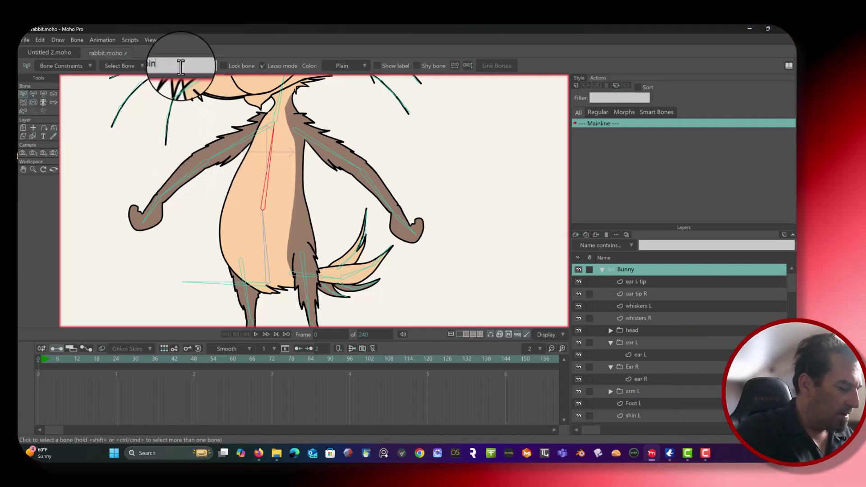
pyautogui.press('Return')
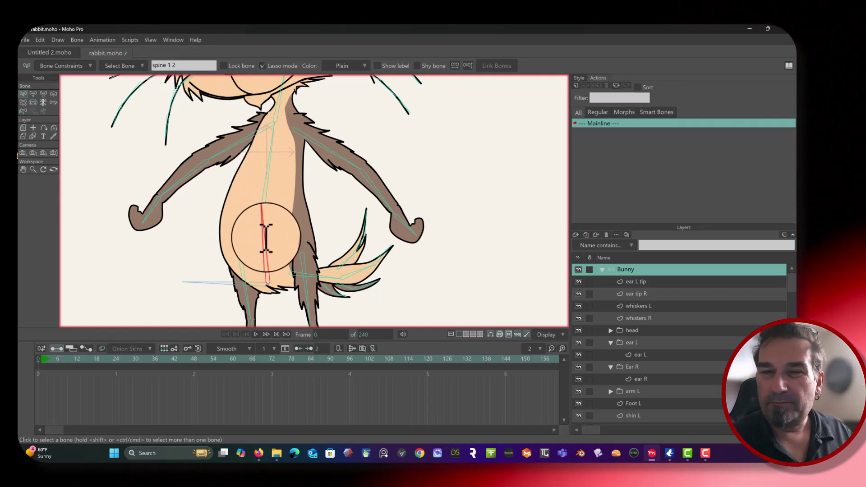
pyautogui.moveTo(183, 65); pyautogui.dragTo(149, 64)
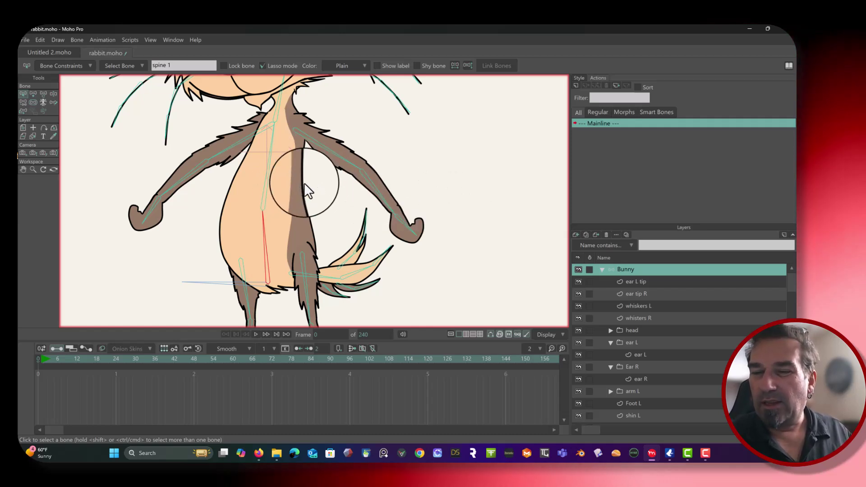
# Select the spine 2 bone and add a new action keeping the default name 'spine 2'
pyautogui.click(265, 188)
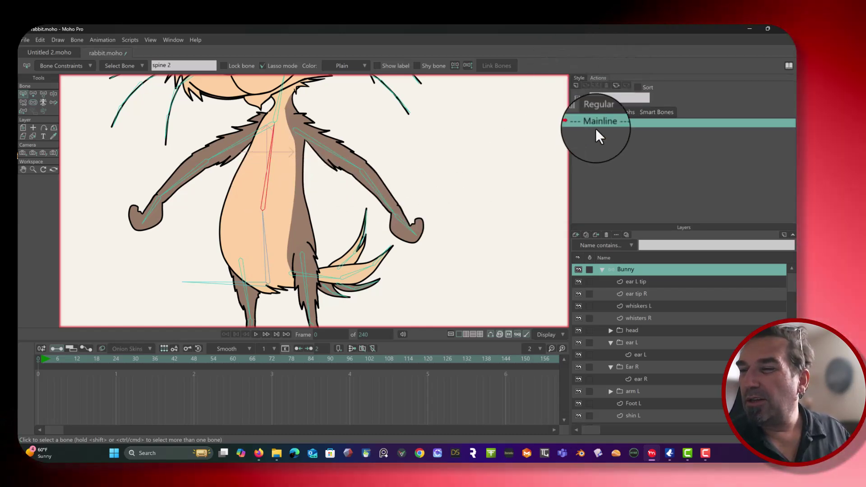
pyautogui.click(579, 75)
pyautogui.click(593, 78)
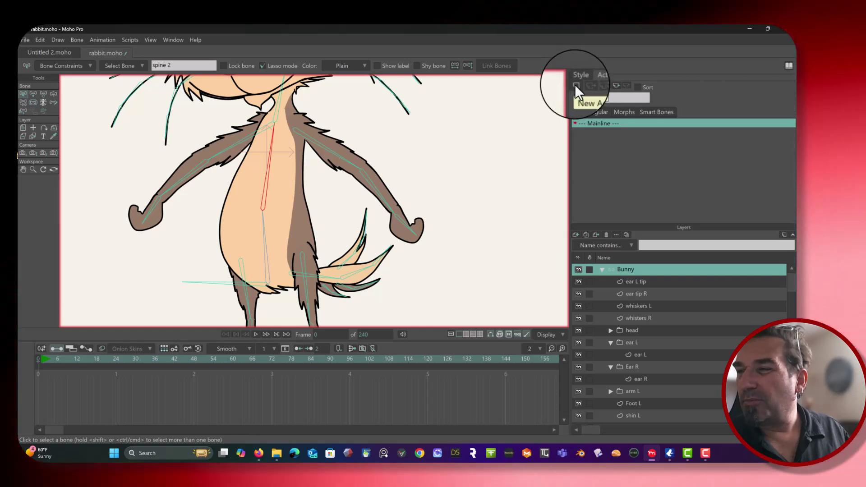
pyautogui.click(575, 84)
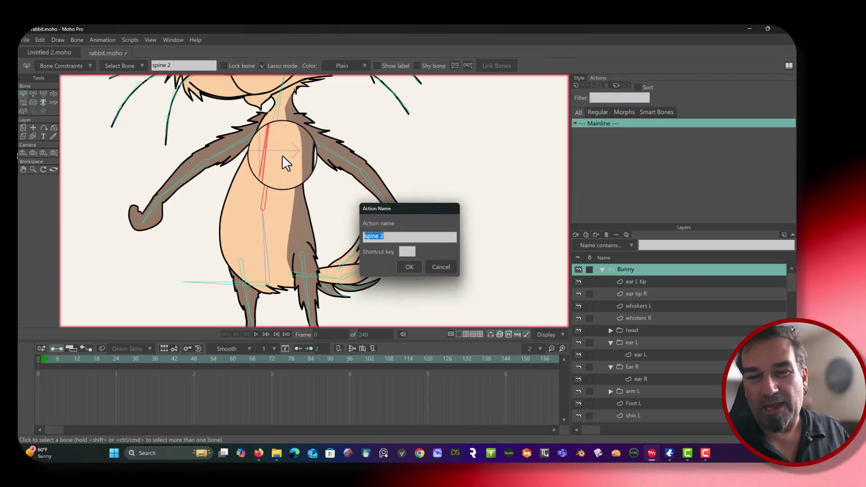
pyautogui.click(408, 267)
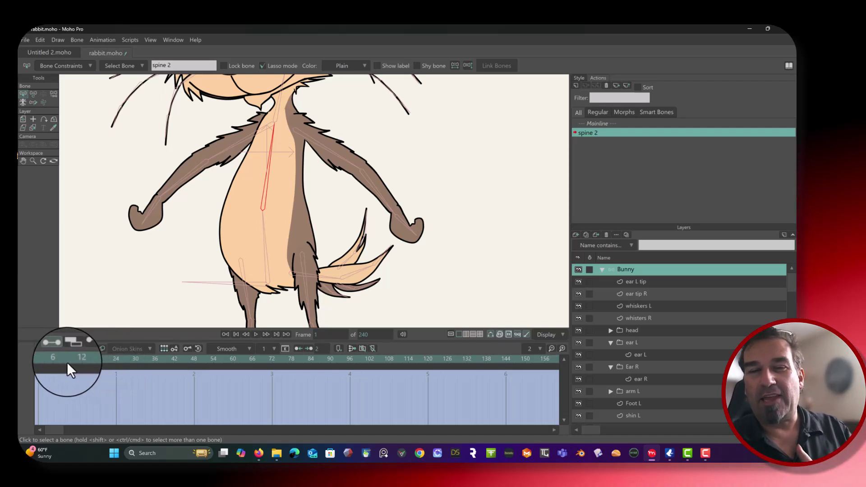
# At frame 48, rotate the spine 2 bone to bend the upper body down-left, then scrub to preview
pyautogui.moveTo(59, 359); pyautogui.dragTo(191, 364)
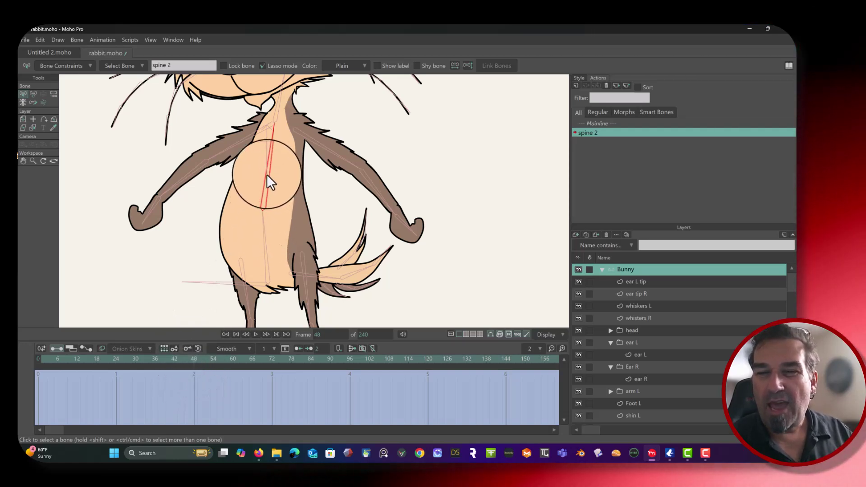
pyautogui.click(33, 93)
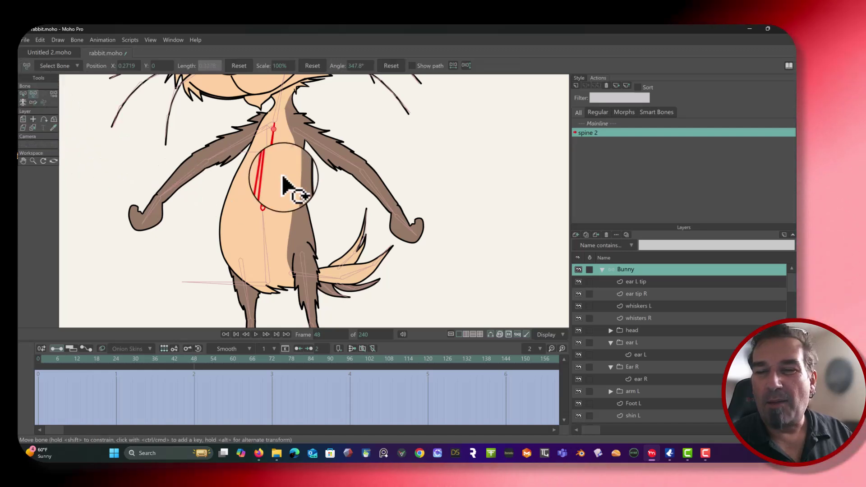
pyautogui.moveTo(270, 160); pyautogui.dragTo(234, 216)
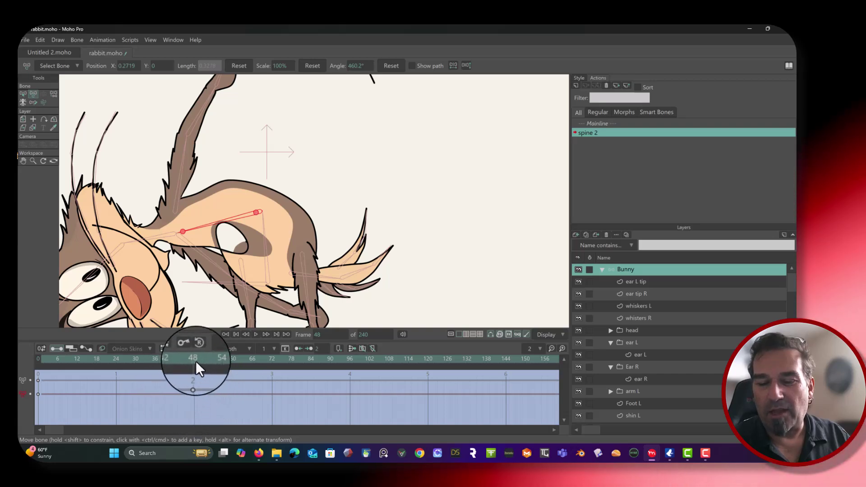
pyautogui.moveTo(192, 359); pyautogui.dragTo(90, 364)
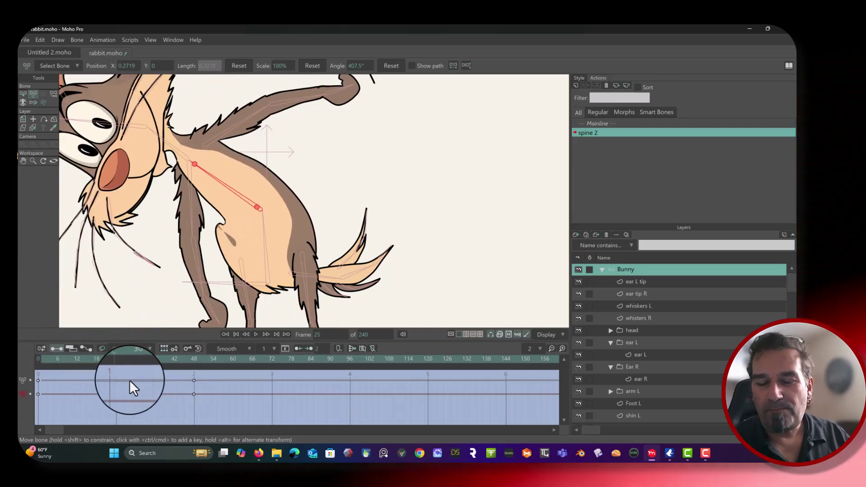
pyautogui.moveTo(132, 381); pyautogui.dragTo(191, 394)
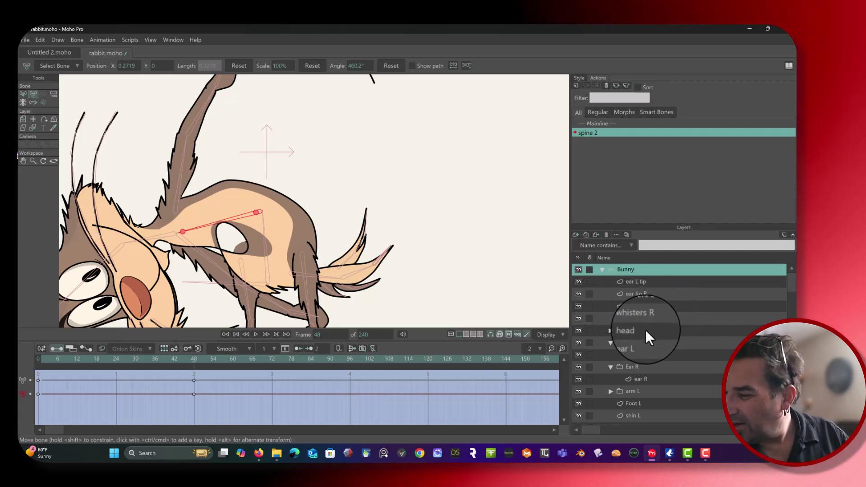
pyautogui.scroll(-4, 646, 331)
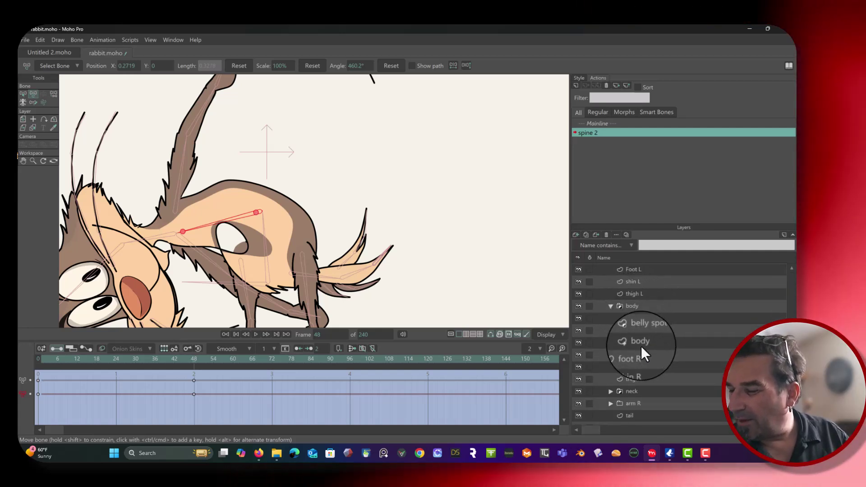
# On the body layer at frame 48, drag the looped outline points back into shape
pyautogui.click(642, 344)
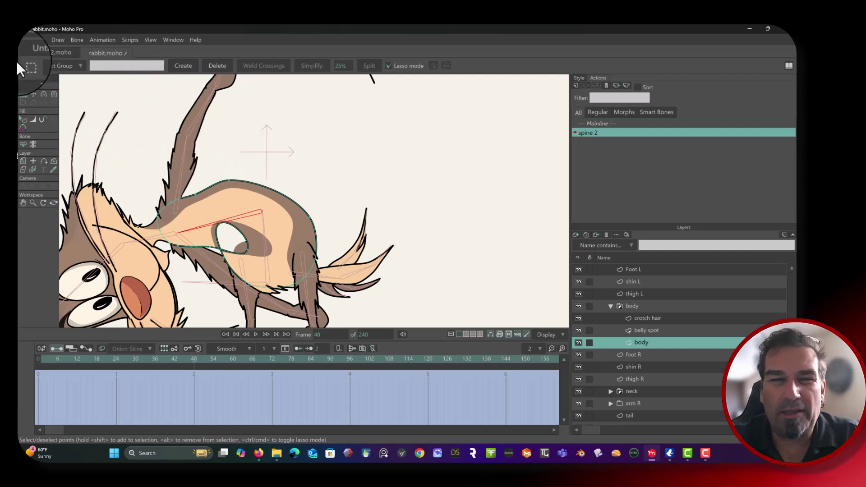
pyautogui.click(33, 94)
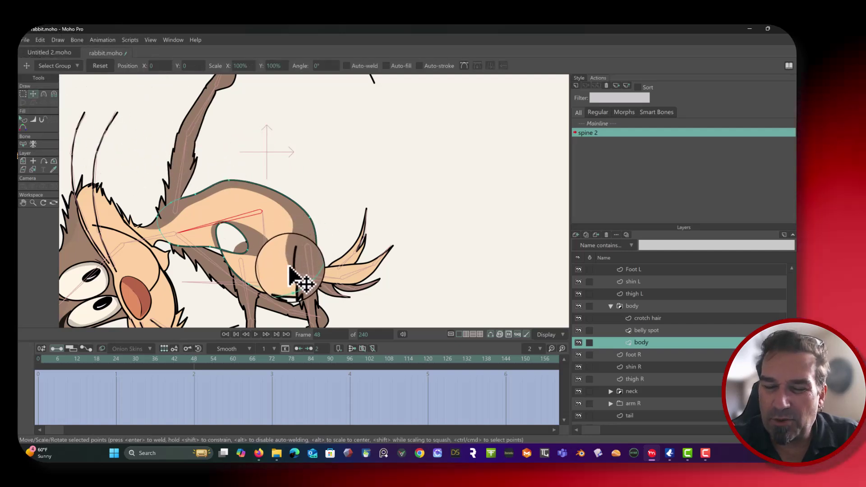
pyautogui.scroll(3, 299, 281)
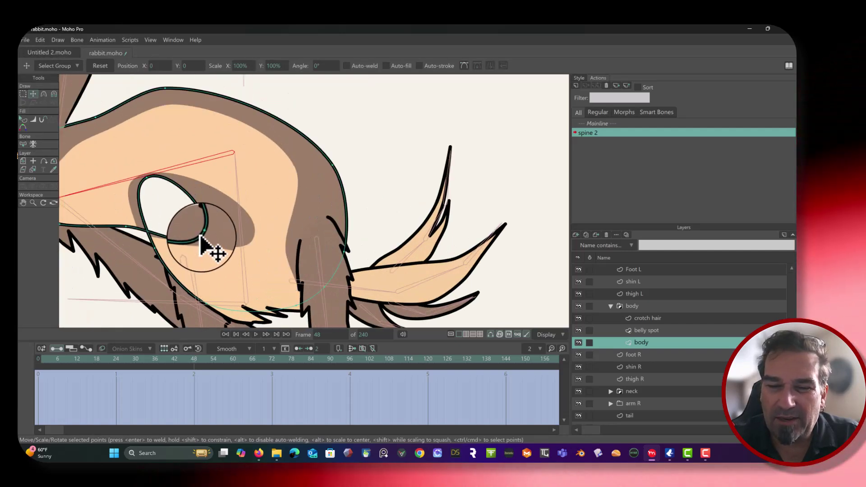
pyautogui.moveTo(216, 248); pyautogui.dragTo(155, 247)
pyautogui.moveTo(192, 364)
pyautogui.mouseDown()
pyautogui.moveTo(100, 348)
pyautogui.moveTo(169, 338)
pyautogui.moveTo(180, 343)
pyautogui.moveTo(101, 350)
pyautogui.moveTo(180, 348)
pyautogui.moveTo(198, 367)
pyautogui.mouseUp()
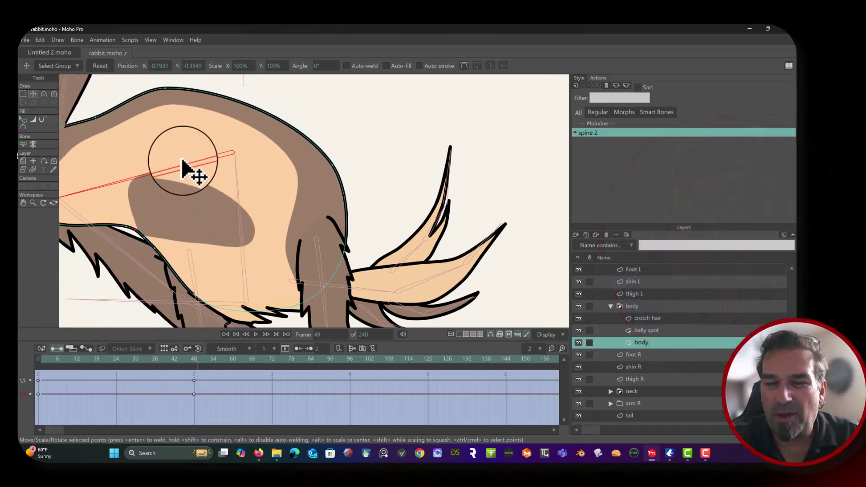
# Shift the belly spot layer's points left and up into the bent torso, checking midway
pyautogui.click(649, 331)
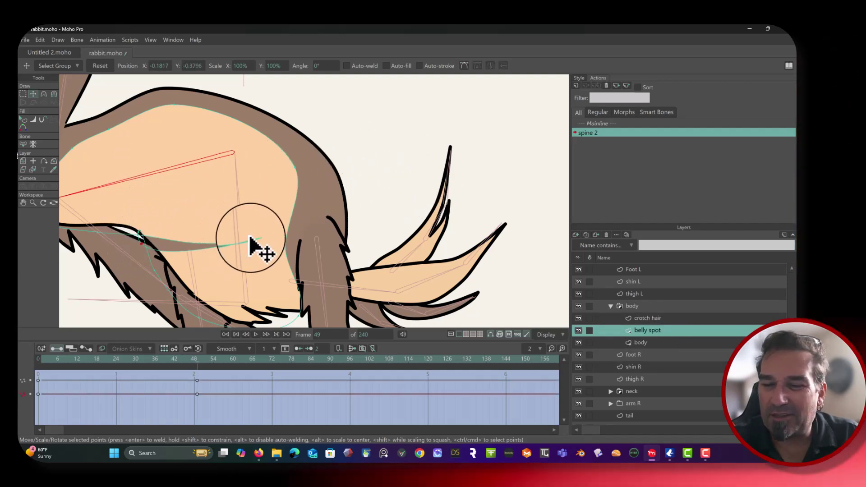
pyautogui.moveTo(269, 253); pyautogui.dragTo(195, 244)
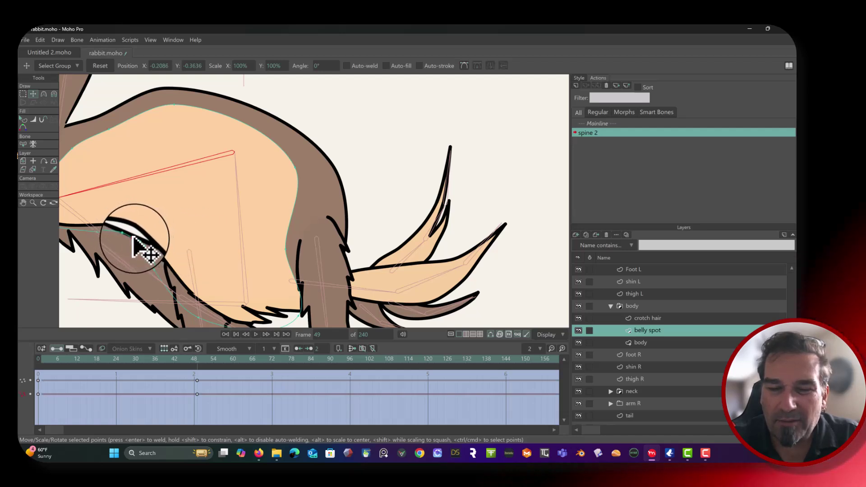
pyautogui.moveTo(133, 236); pyautogui.dragTo(151, 216)
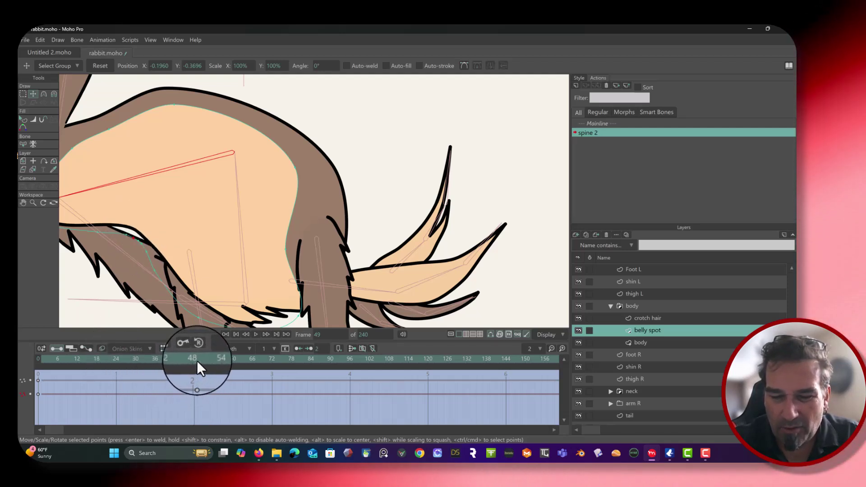
pyautogui.moveTo(186, 361); pyautogui.dragTo(116, 370)
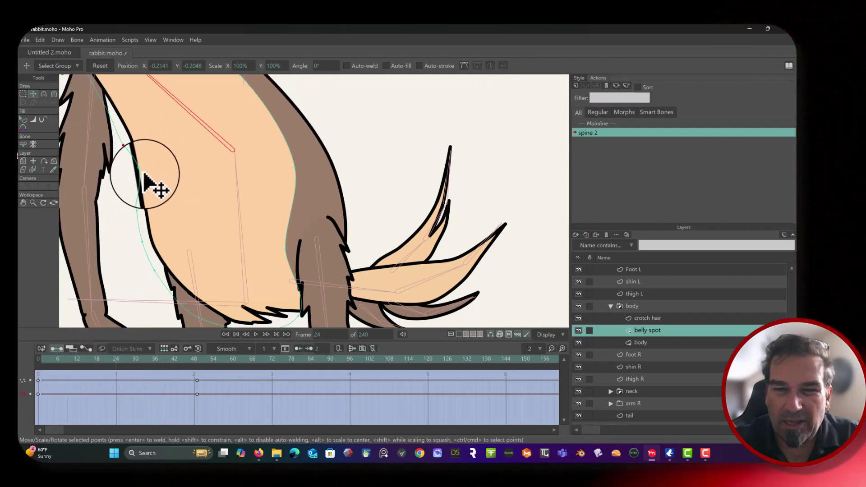
# Adjust a belly spot point at an in-between frame and scrub the bend to test it
pyautogui.click(387, 164)
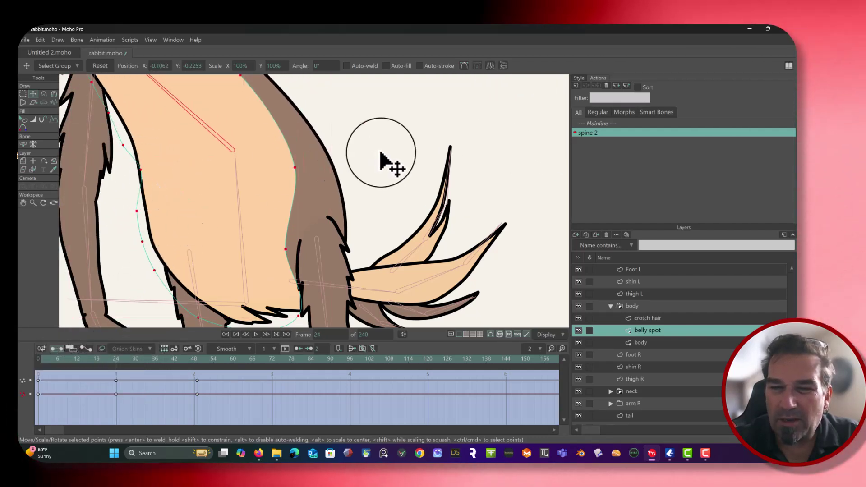
pyautogui.click(130, 174)
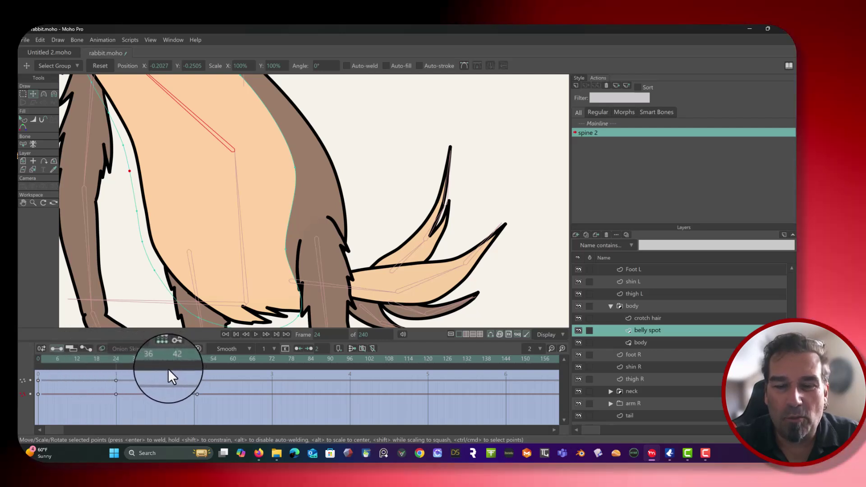
pyautogui.moveTo(167, 367); pyautogui.dragTo(144, 361)
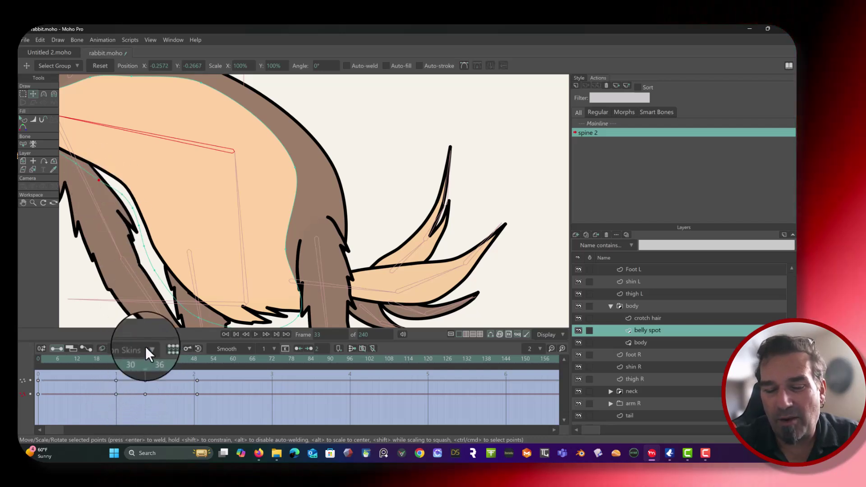
pyautogui.moveTo(145, 359); pyautogui.dragTo(76, 357)
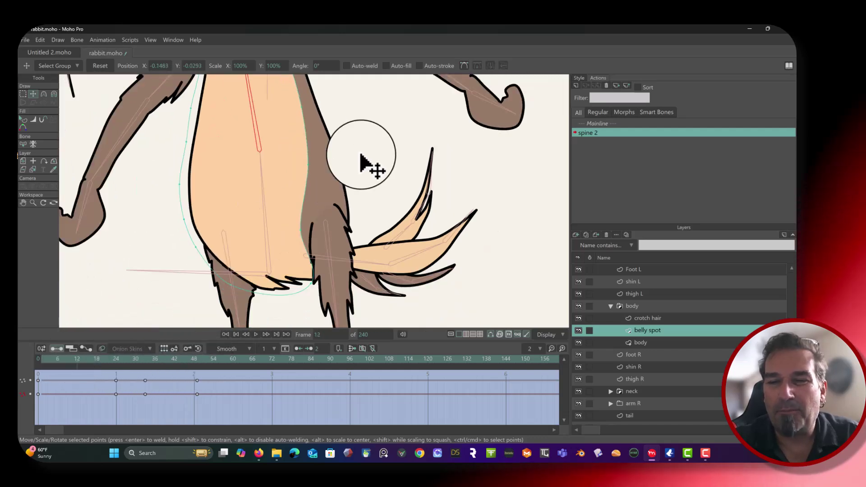
pyautogui.scroll(-5, 361, 156)
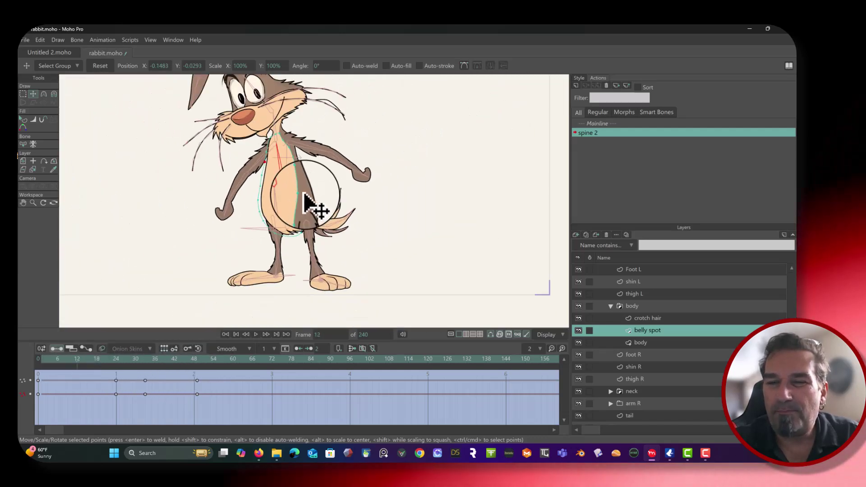
pyautogui.scroll(-2, 304, 194)
pyautogui.scroll(2, 223, 248)
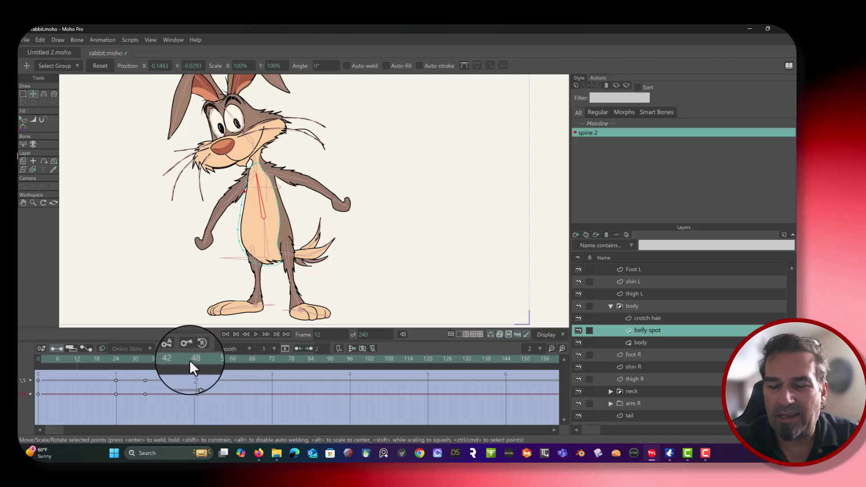
pyautogui.moveTo(193, 359); pyautogui.dragTo(47, 359)
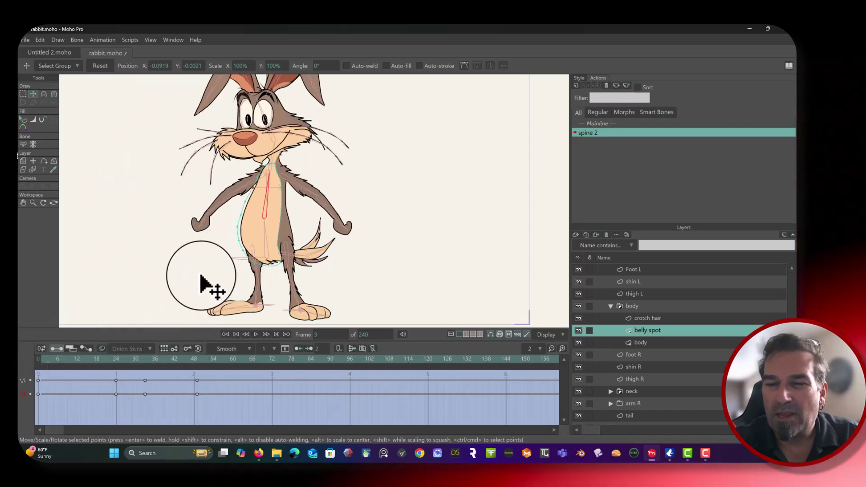
# Return to the Mainline, select the Bunny bone layer and start a new action
pyautogui.click(596, 124)
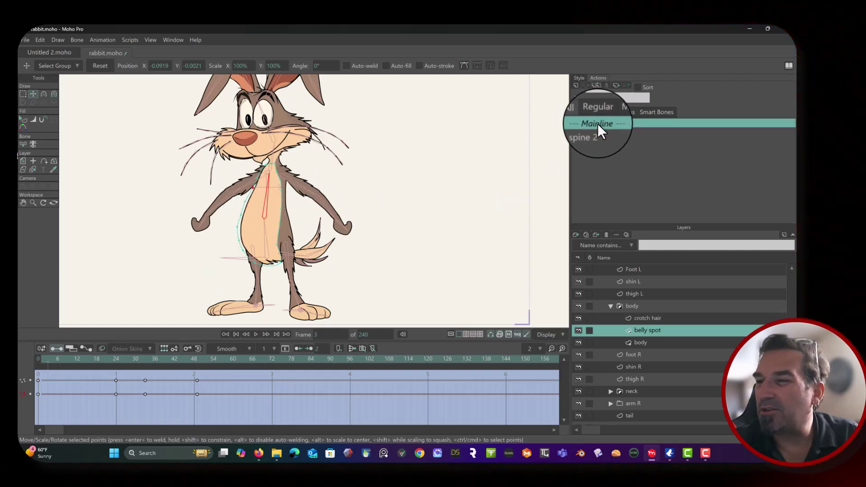
pyautogui.doubleClick(597, 123)
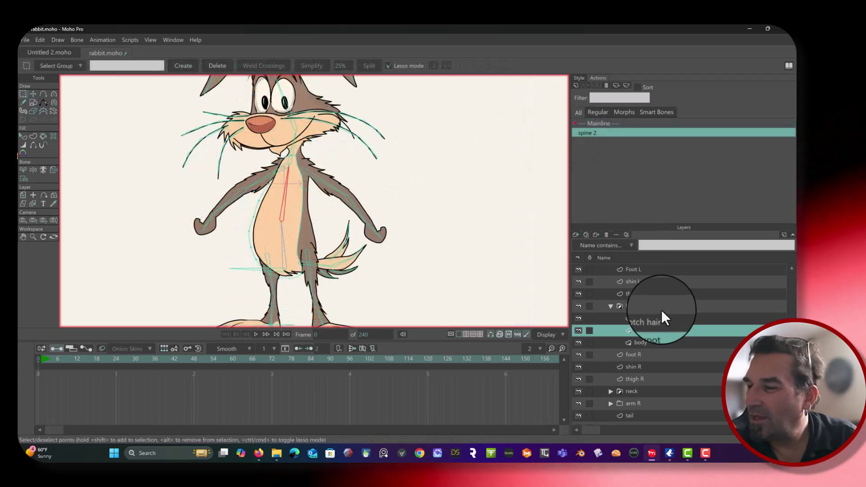
pyautogui.scroll(4, 661, 310)
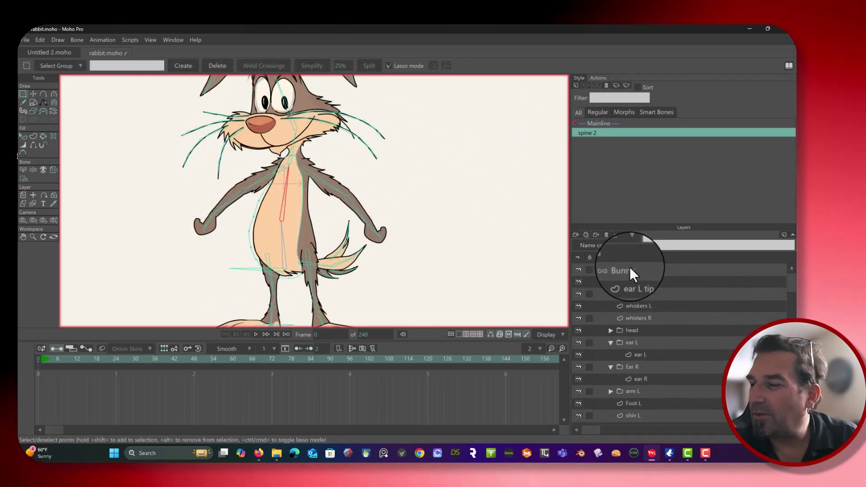
pyautogui.click(629, 270)
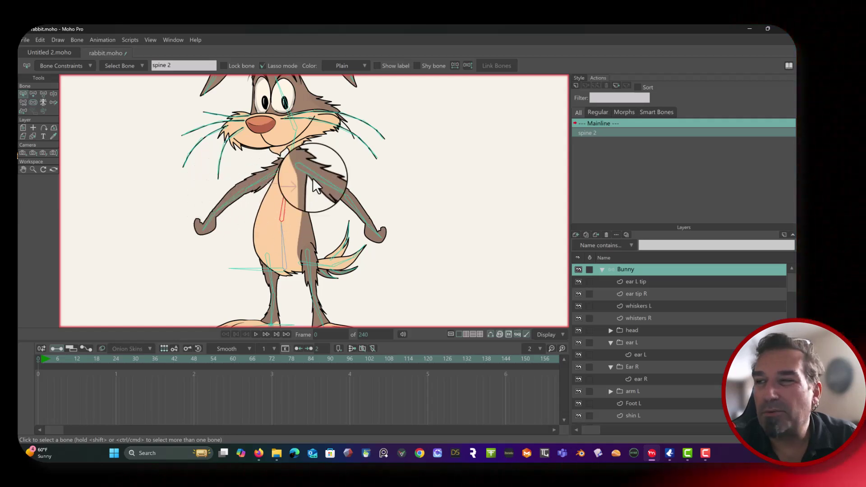
pyautogui.click(574, 84)
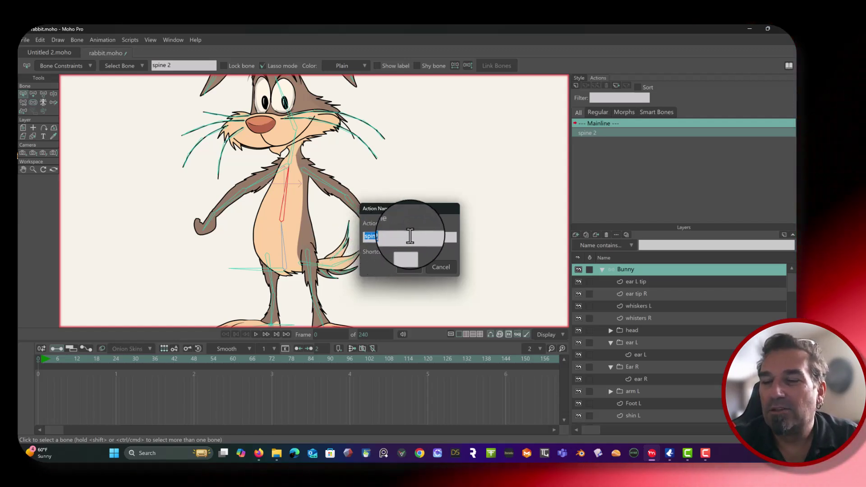
# Confirm the Action Name dialog to create the 'spine 2 2' action
pyautogui.click(408, 268)
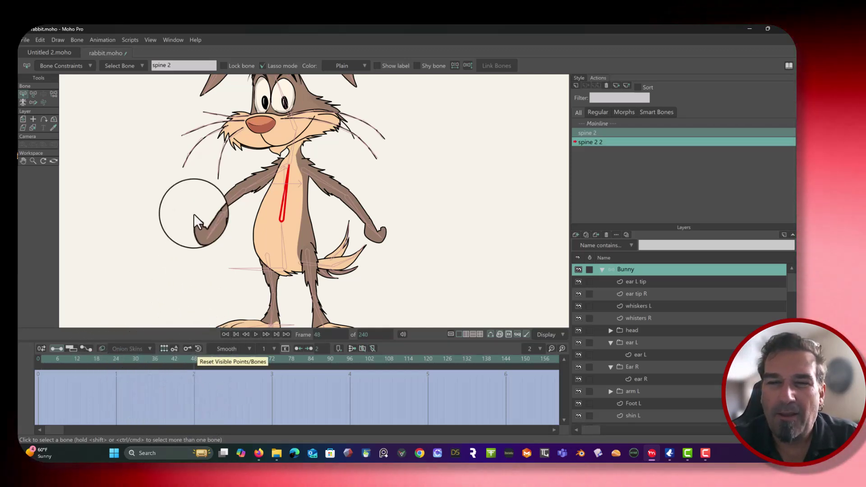
# Rotate the spine bone to 256.4° at frame 48 so the rabbit folds over
pyautogui.click(31, 93)
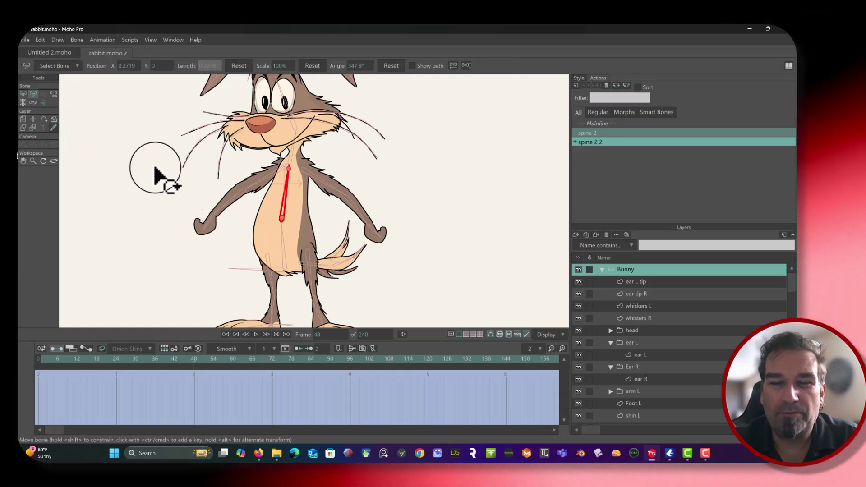
pyautogui.moveTo(293, 181); pyautogui.dragTo(306, 226)
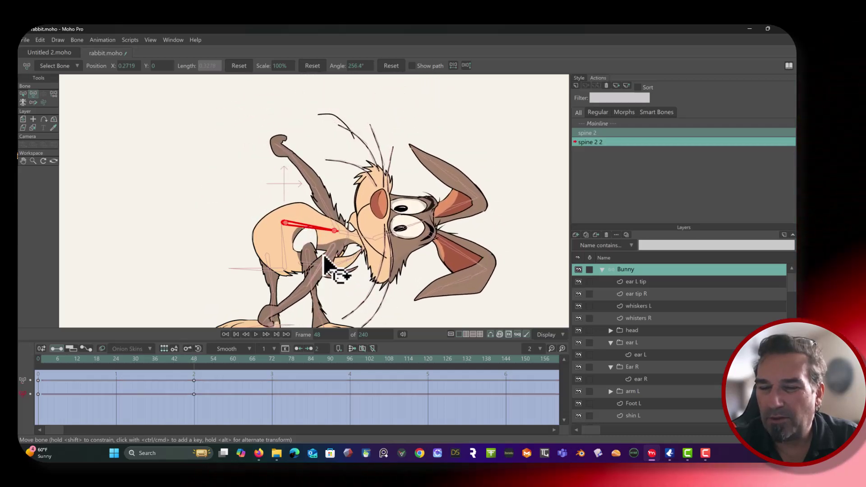
pyautogui.scroll(5, 326, 264)
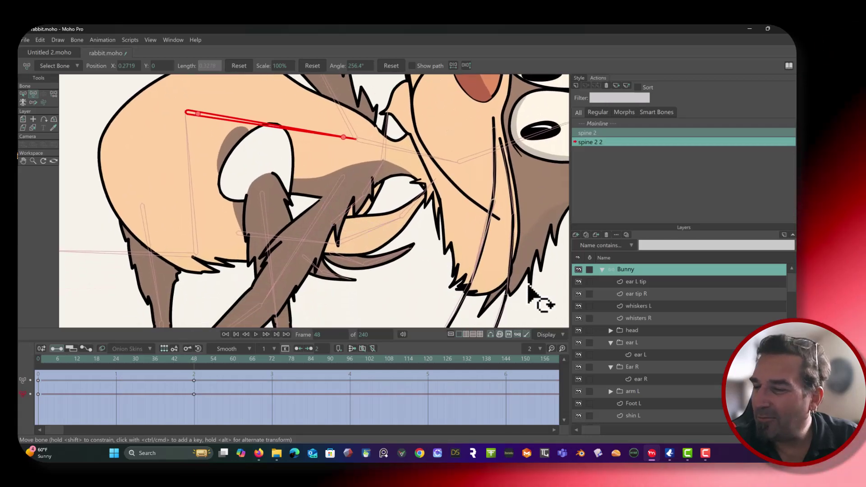
pyautogui.scroll(-3, 657, 352)
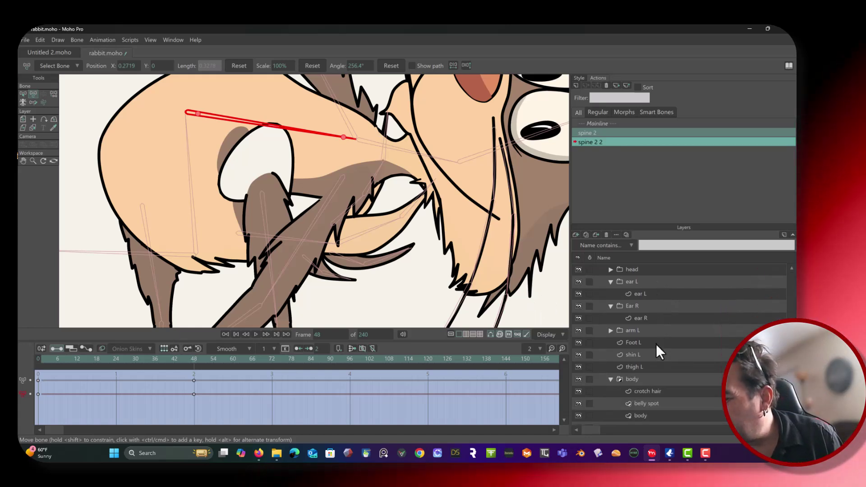
# On the body layer, drag the loop's outline points right to tighten the fold
pyautogui.click(645, 367)
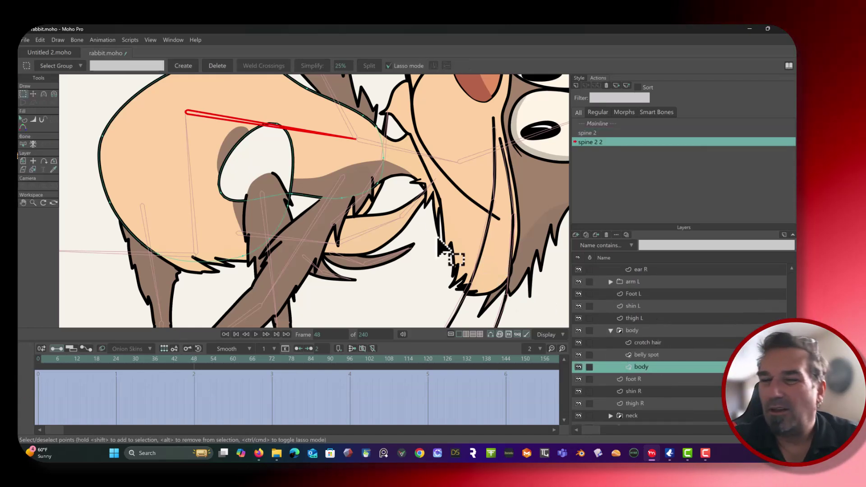
pyautogui.click(32, 95)
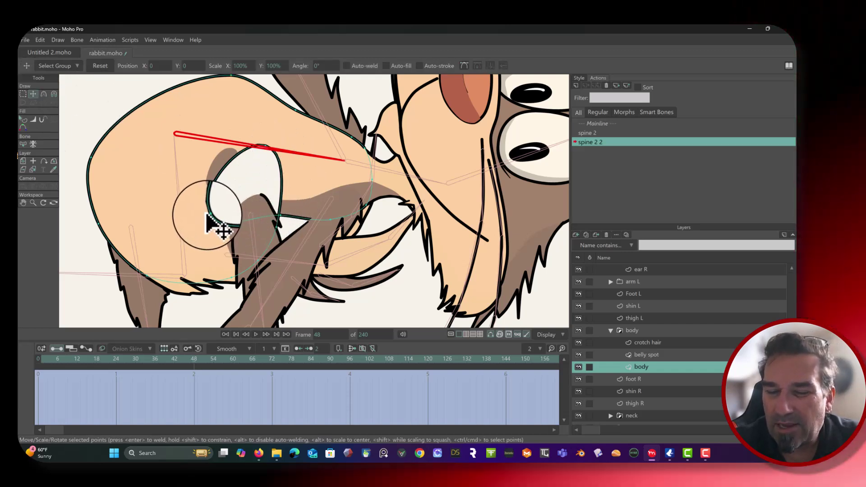
pyautogui.moveTo(207, 221); pyautogui.dragTo(282, 212)
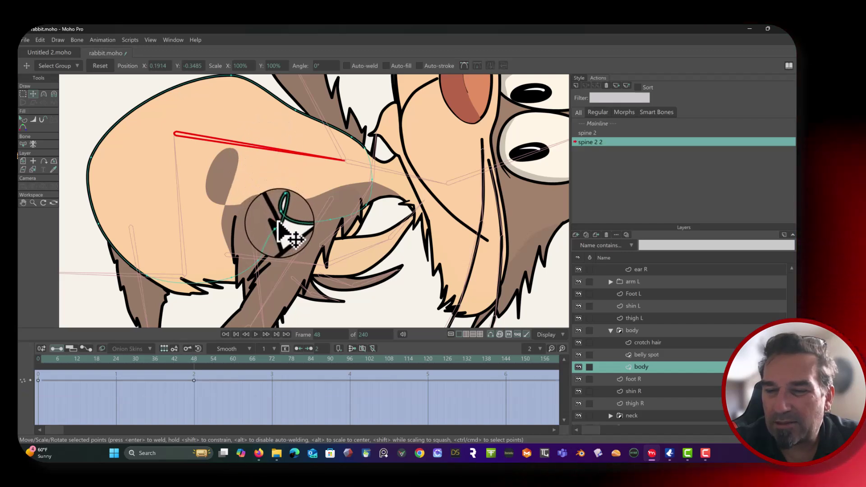
pyautogui.moveTo(284, 220); pyautogui.dragTo(284, 242)
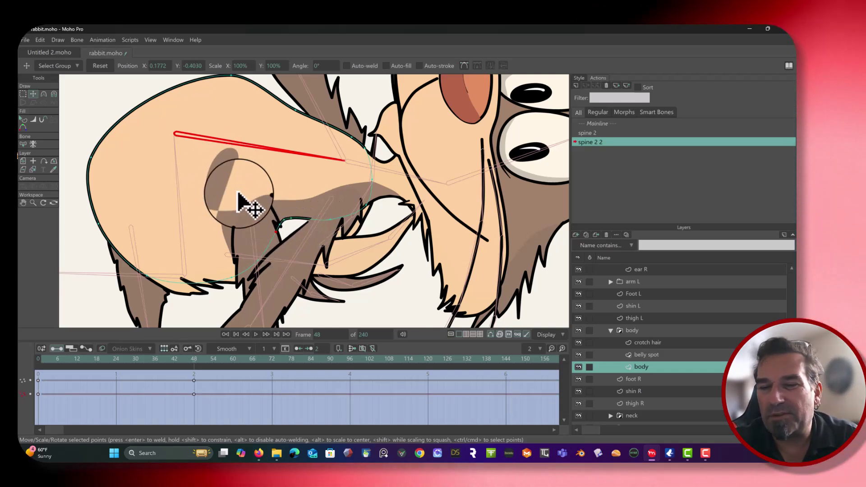
# Enlarge the belly spot and pull its left lobe in at frame 48, then preview the bend
pyautogui.click(641, 355)
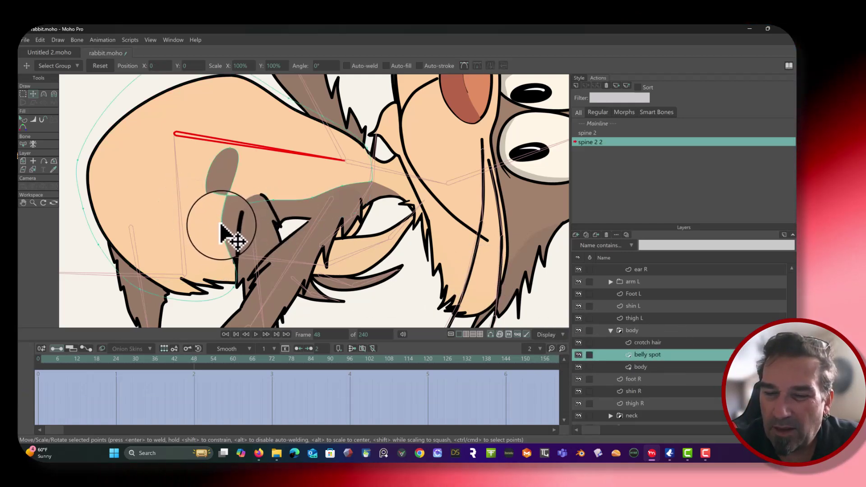
pyautogui.moveTo(221, 233); pyautogui.dragTo(293, 244)
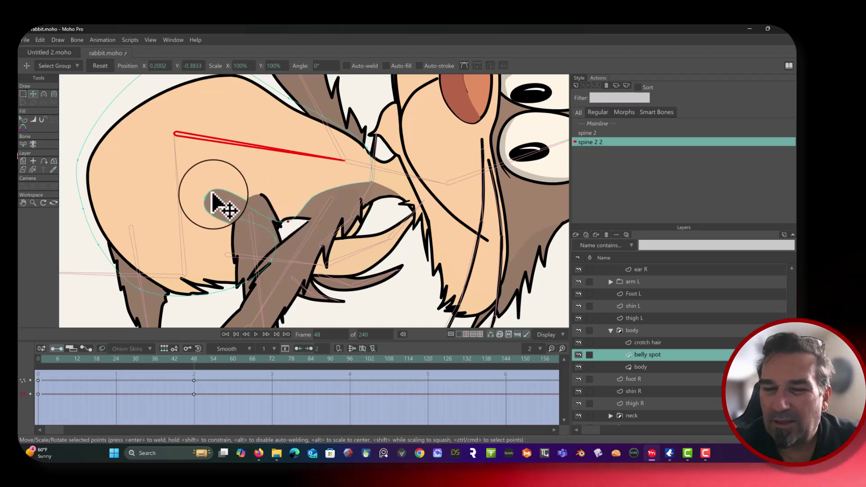
pyautogui.moveTo(219, 206); pyautogui.dragTo(284, 237)
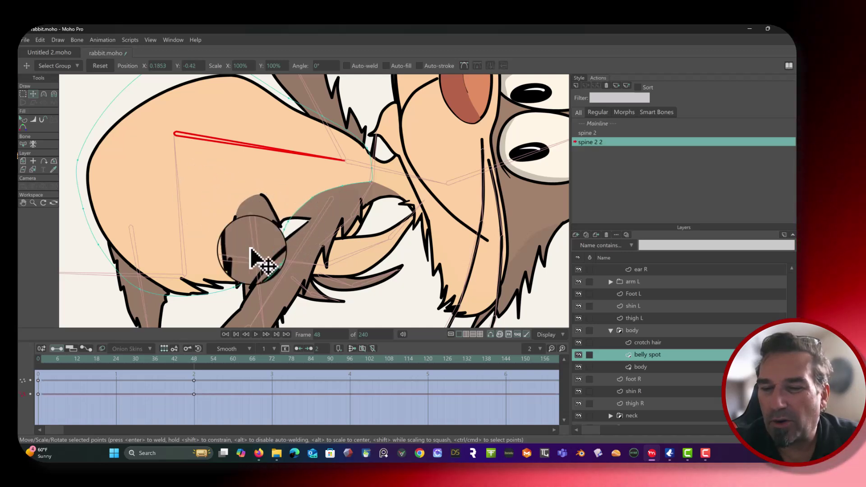
pyautogui.moveTo(193, 361); pyautogui.dragTo(207, 347)
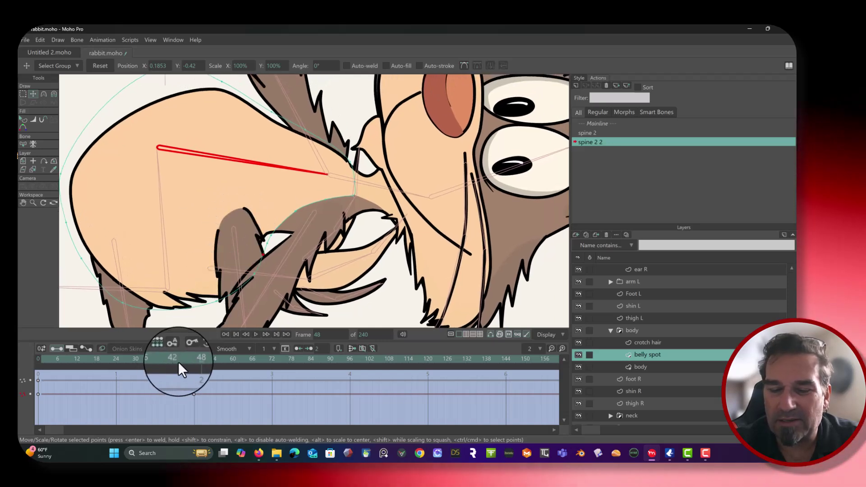
pyautogui.moveTo(179, 360); pyautogui.dragTo(195, 388)
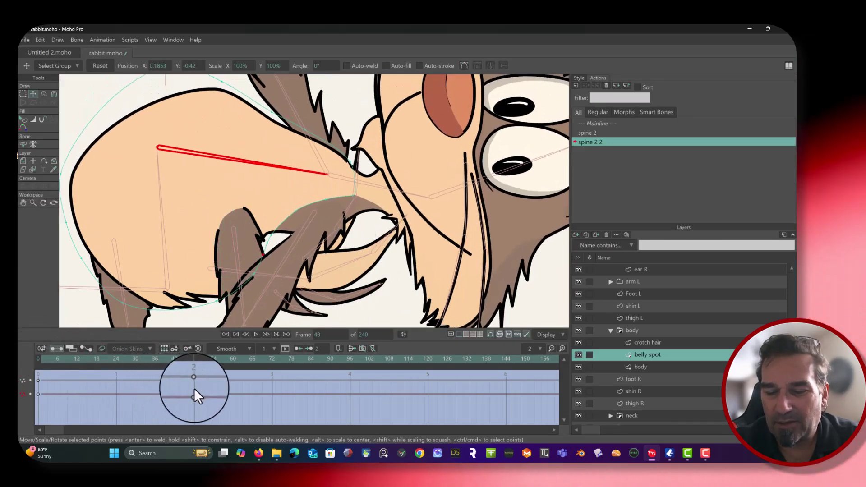
# Refine the belly spot points on the bent belly, nudging them left and lower
pyautogui.scroll(2, 262, 251)
pyautogui.scroll(-2, 281, 256)
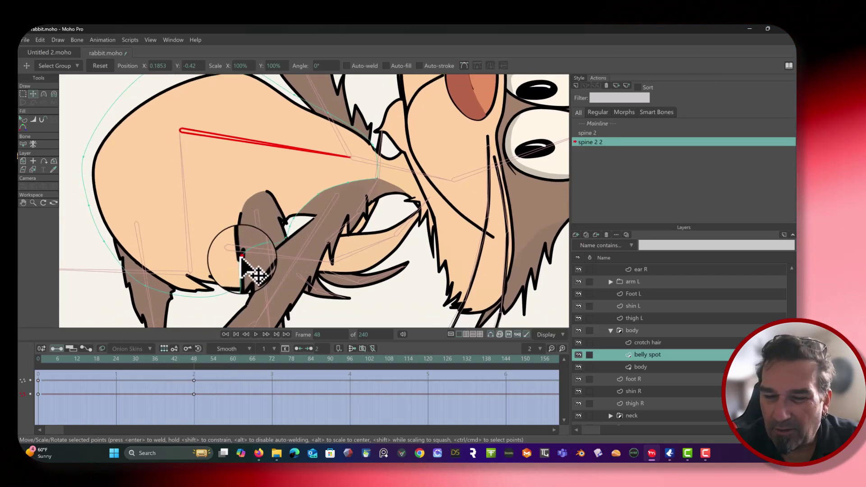
pyautogui.moveTo(239, 264); pyautogui.dragTo(290, 236)
pyautogui.moveTo(232, 226); pyautogui.dragTo(227, 228)
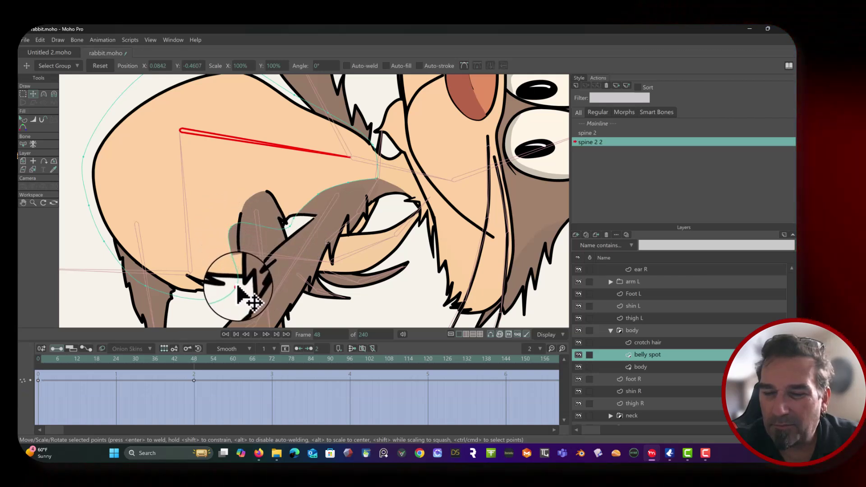
pyautogui.moveTo(242, 292); pyautogui.dragTo(302, 211)
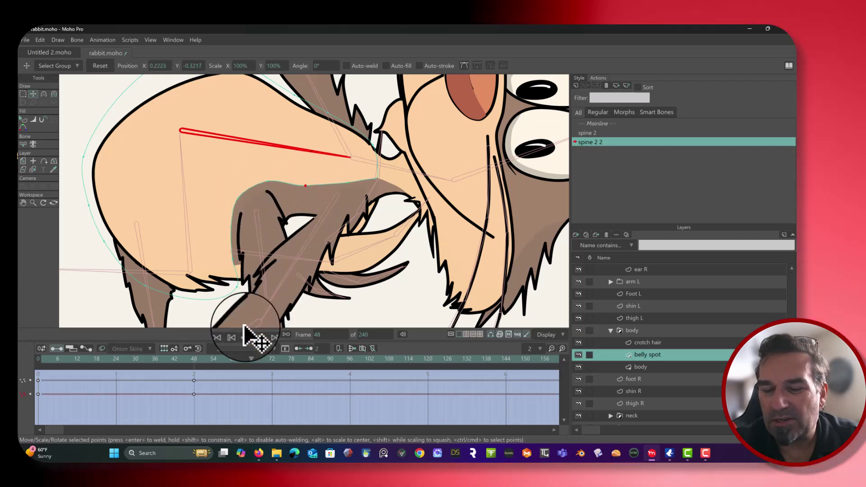
# Adjust the belly spot at frame 48 and preview the bend from frame 10 back to standing
pyautogui.moveTo(194, 360); pyautogui.dragTo(80, 382)
pyautogui.scroll(-3, 309, 252)
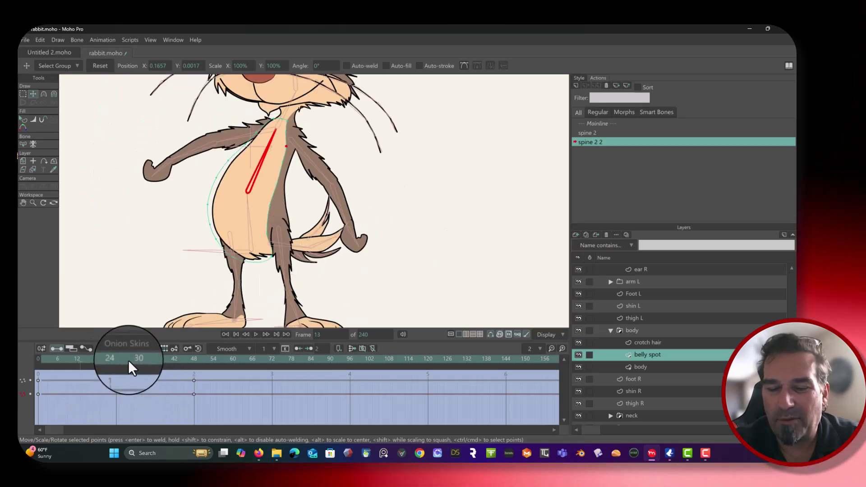
pyautogui.moveTo(129, 360); pyautogui.dragTo(193, 367)
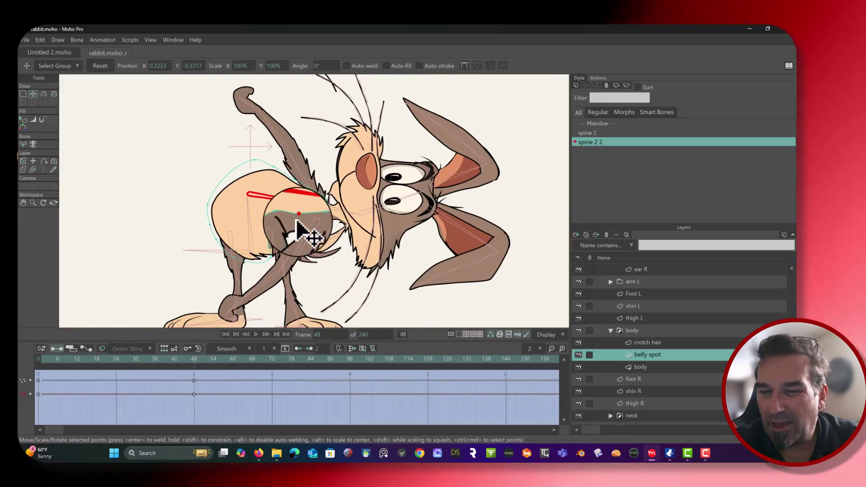
pyautogui.moveTo(304, 239); pyautogui.dragTo(298, 216)
pyautogui.hotkey('ctrl', 'Right')
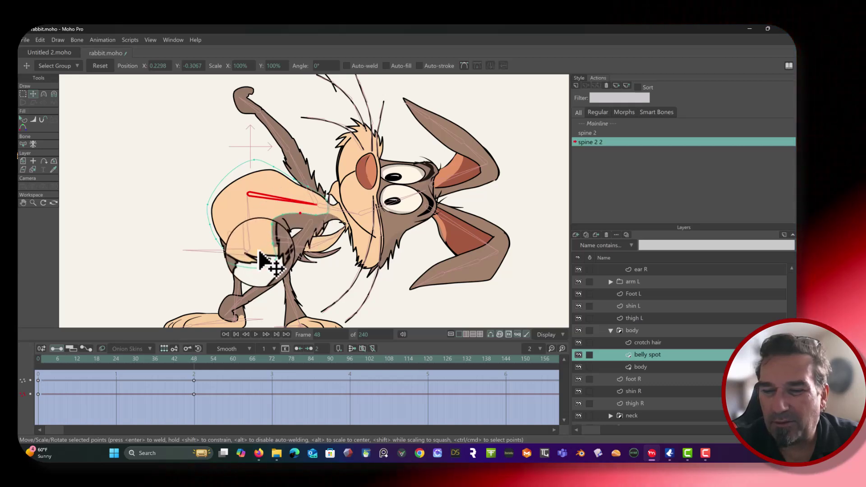
pyautogui.moveTo(177, 357); pyautogui.dragTo(48, 366)
pyautogui.scroll(-5, 373, 159)
pyautogui.hotkey('shift', 'ctrl', 'Left')
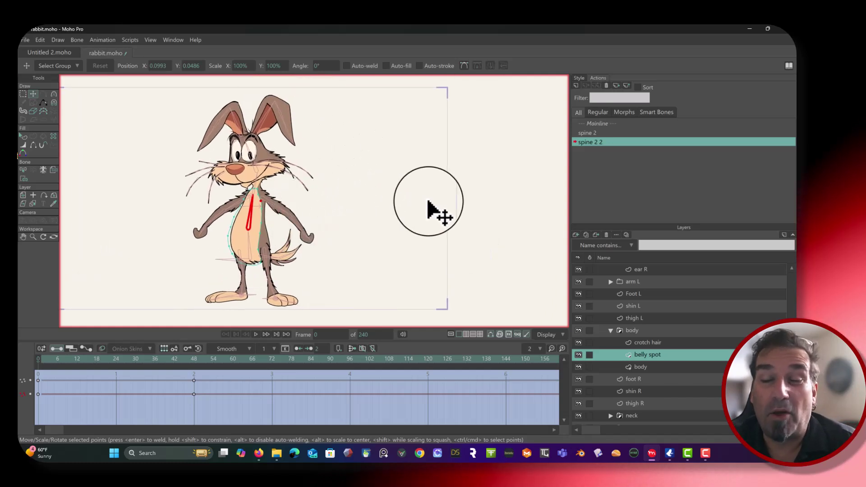
# Switch to the Mainline, select the Bunny layer and bend the spine with Manipulate Bones
pyautogui.click(600, 124)
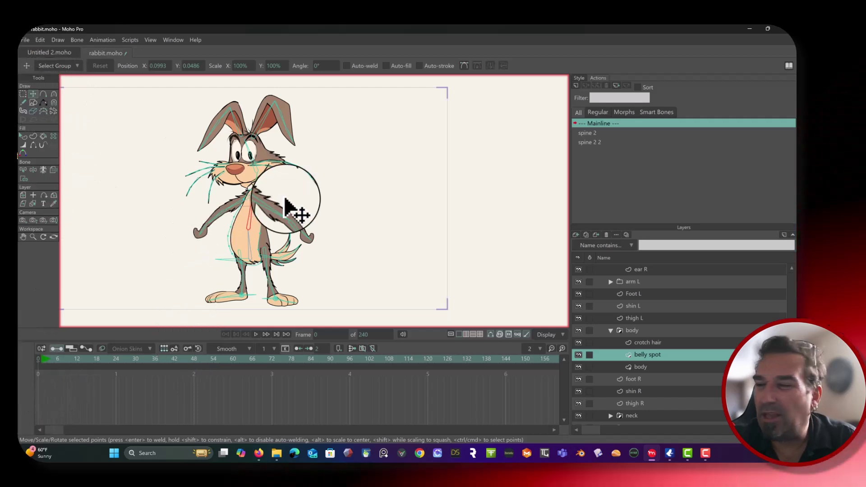
pyautogui.scroll(3, 694, 315)
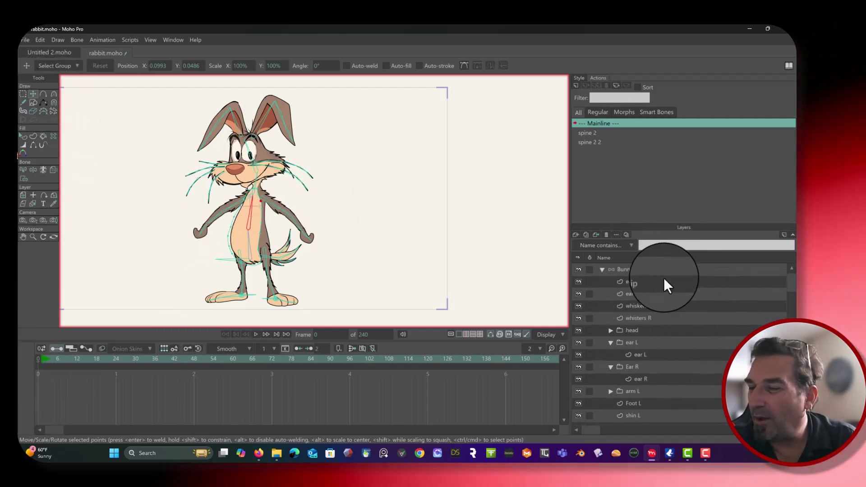
pyautogui.click(634, 270)
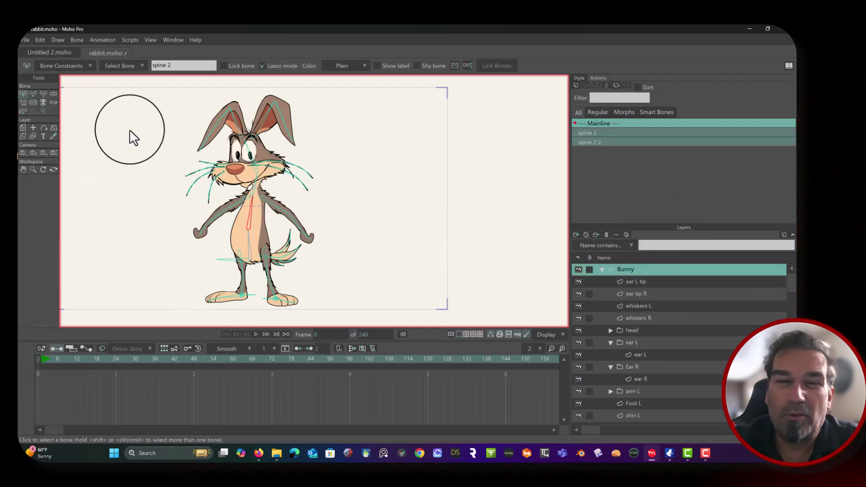
pyautogui.click(53, 94)
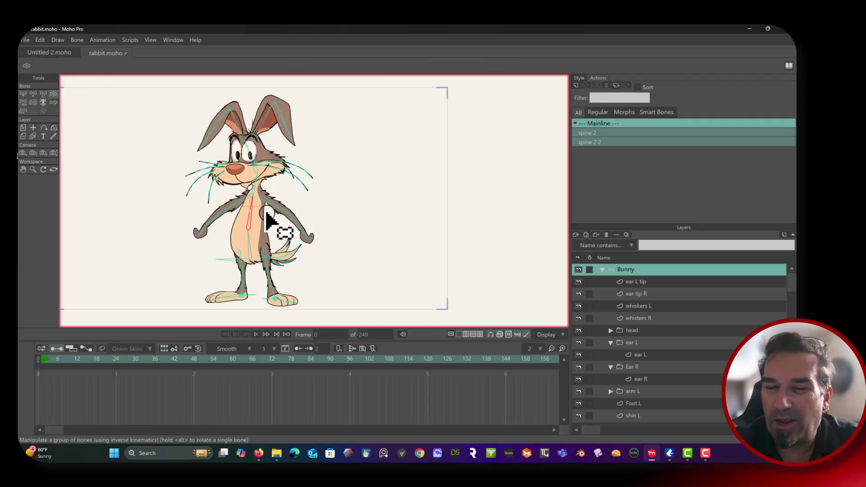
pyautogui.moveTo(251, 219); pyautogui.dragTo(250, 192)
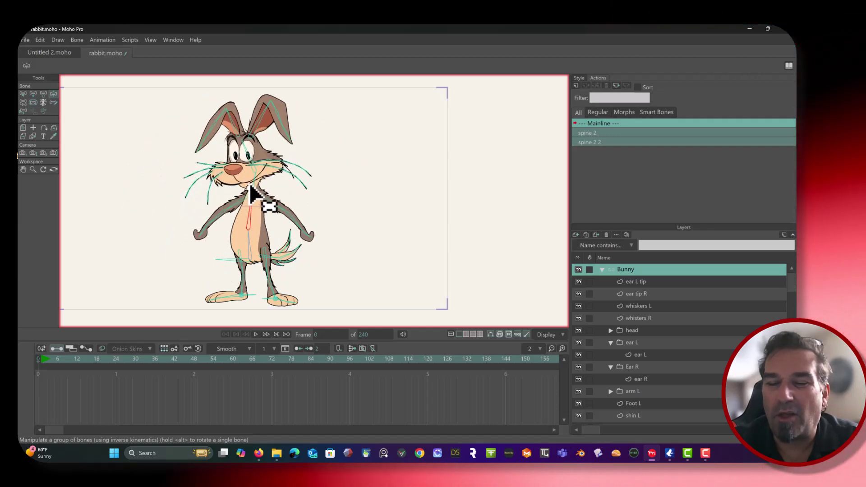
# Select the ear bone, zoom in on the ears and swing the ear to test its bend
pyautogui.click(263, 119)
pyautogui.scroll(3, 271, 116)
pyautogui.moveTo(270, 116); pyautogui.dragTo(232, 242)
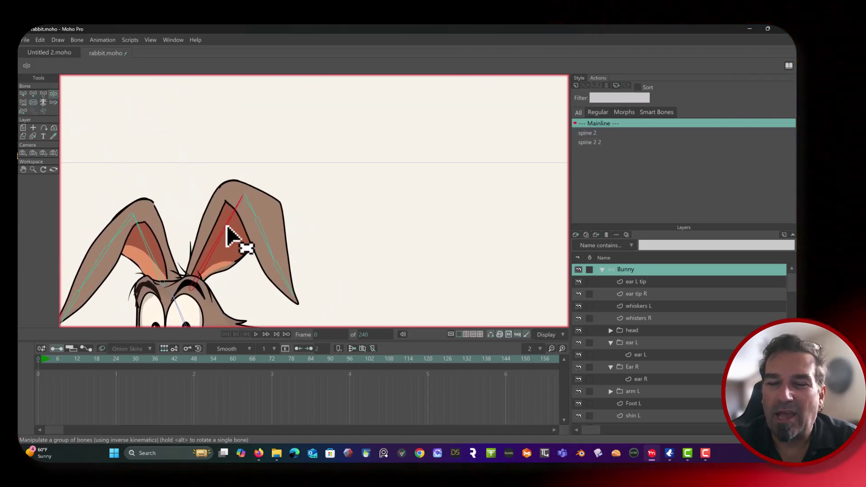
pyautogui.moveTo(227, 234); pyautogui.dragTo(258, 261)
pyautogui.moveTo(202, 223); pyautogui.dragTo(250, 171)
pyautogui.moveTo(236, 204)
pyautogui.mouseDown()
pyautogui.moveTo(248, 234)
pyautogui.moveTo(265, 186)
pyautogui.moveTo(237, 216)
pyautogui.mouseUp()
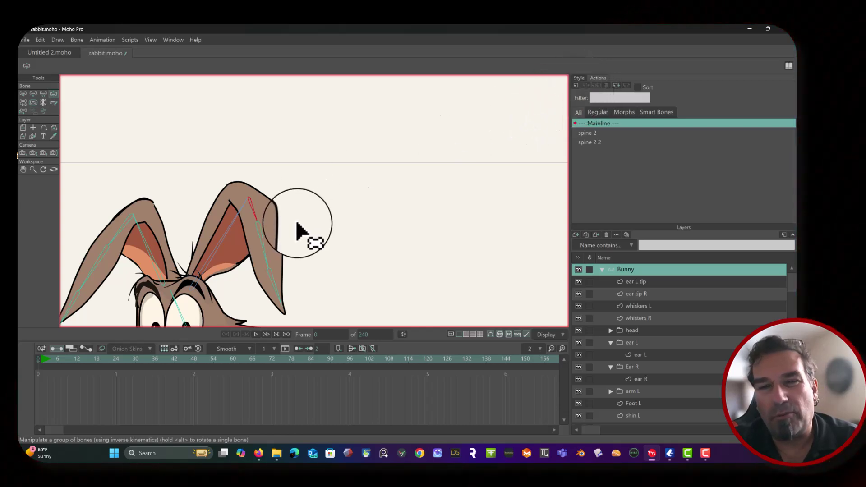
# Create the B10 action and rotate the ear bone into a full bend at frame 48
pyautogui.click(575, 83)
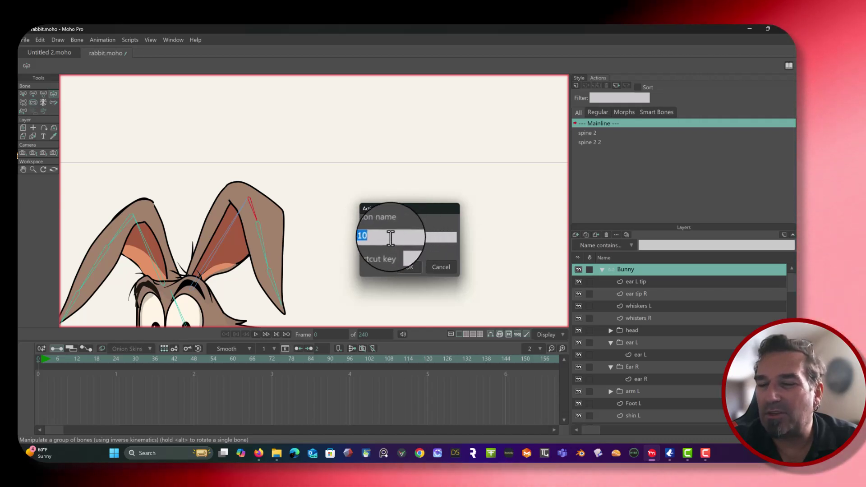
pyautogui.click(408, 267)
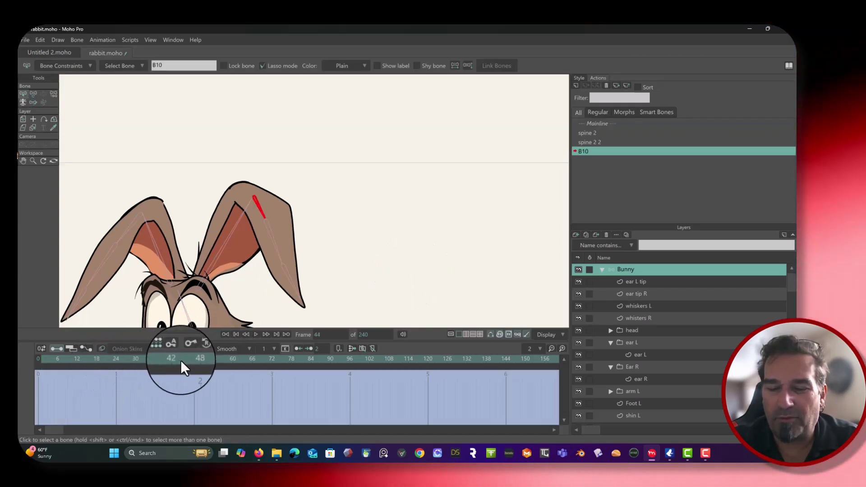
pyautogui.click(192, 361)
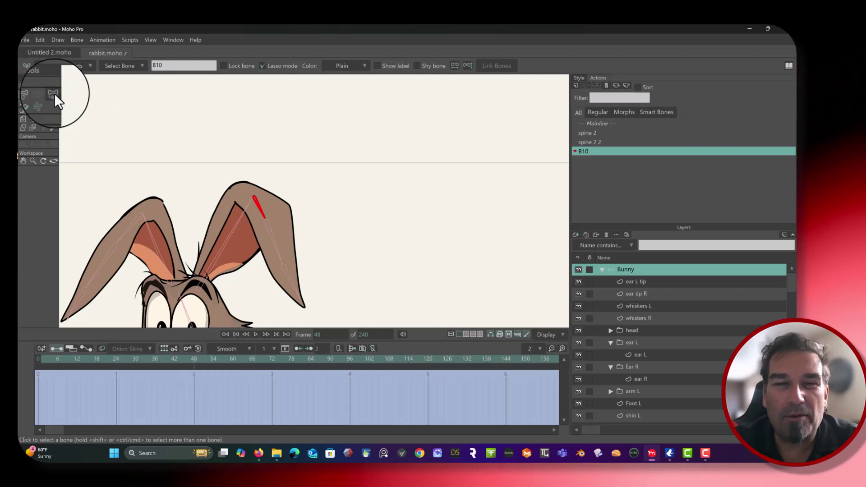
pyautogui.click(33, 93)
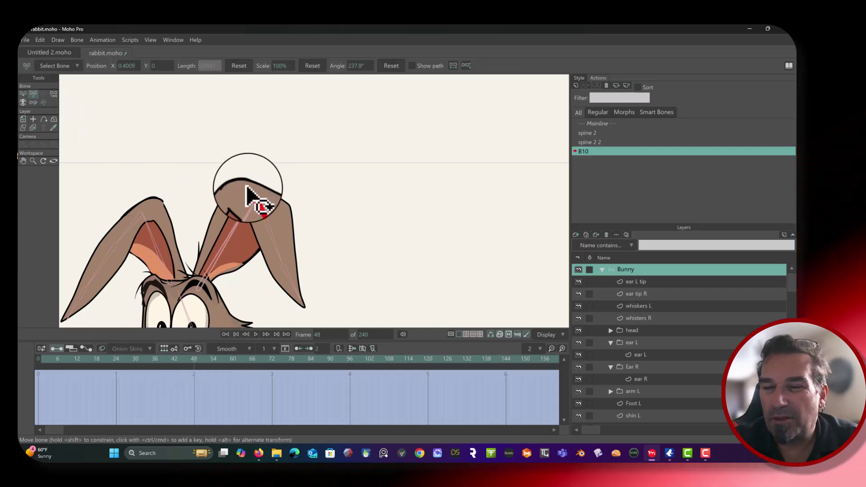
pyautogui.moveTo(258, 206); pyautogui.dragTo(267, 173)
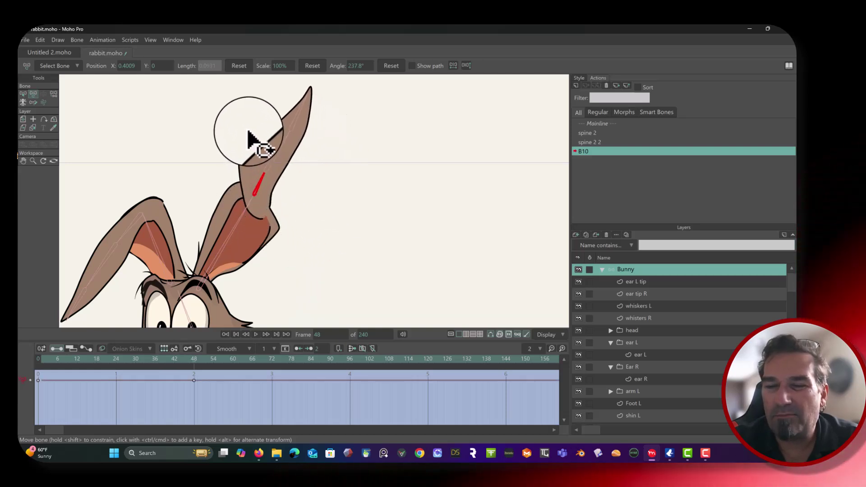
pyautogui.moveTo(248, 131); pyautogui.dragTo(269, 146)
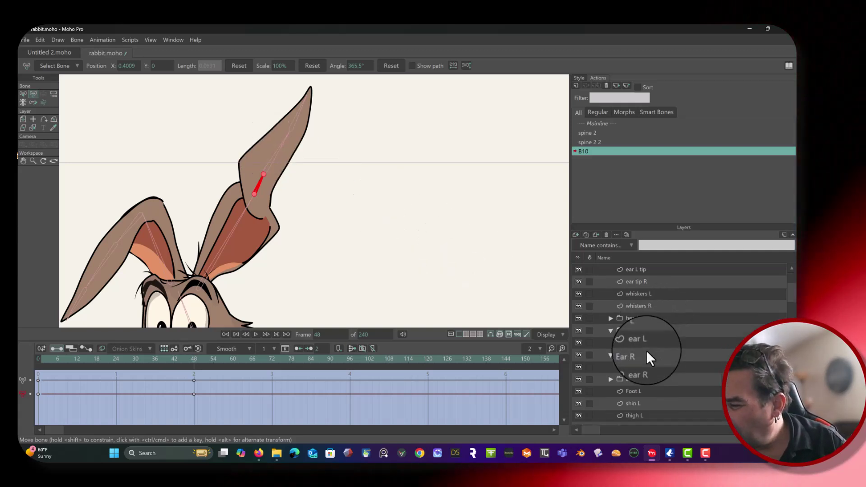
# Select the ear L tip layer and clear its current point selection
pyautogui.scroll(-1, 646, 350)
pyautogui.click(638, 318)
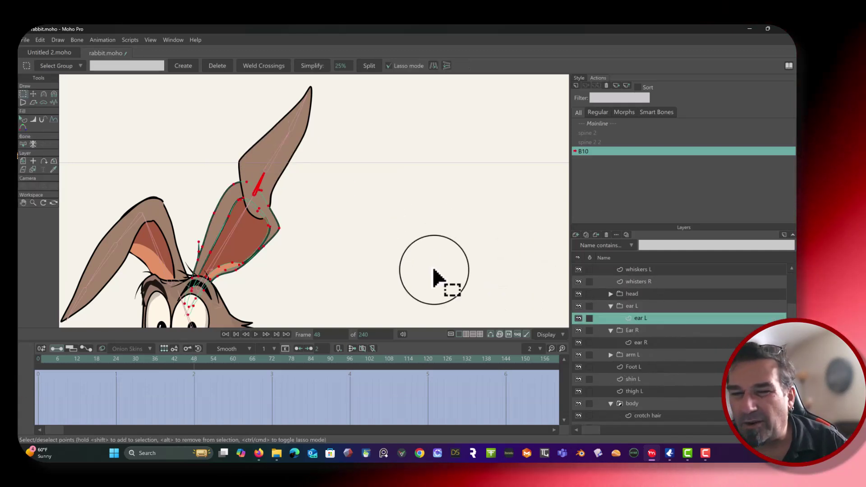
pyautogui.scroll(5, 433, 277)
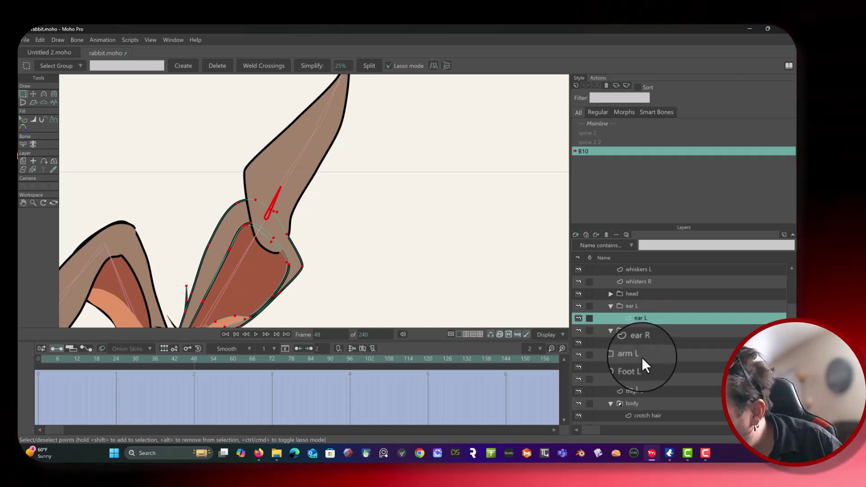
pyautogui.scroll(-1, 641, 352)
pyautogui.scroll(4, 641, 350)
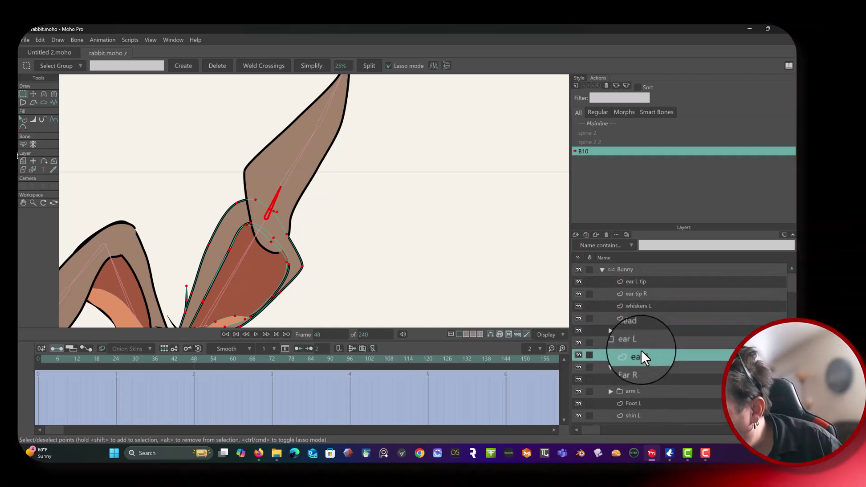
pyautogui.click(641, 283)
pyautogui.click(116, 126)
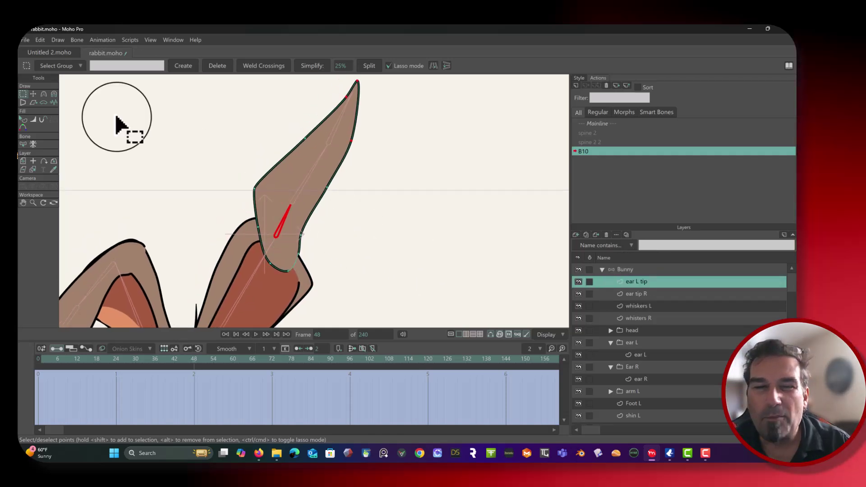
pyautogui.click(33, 94)
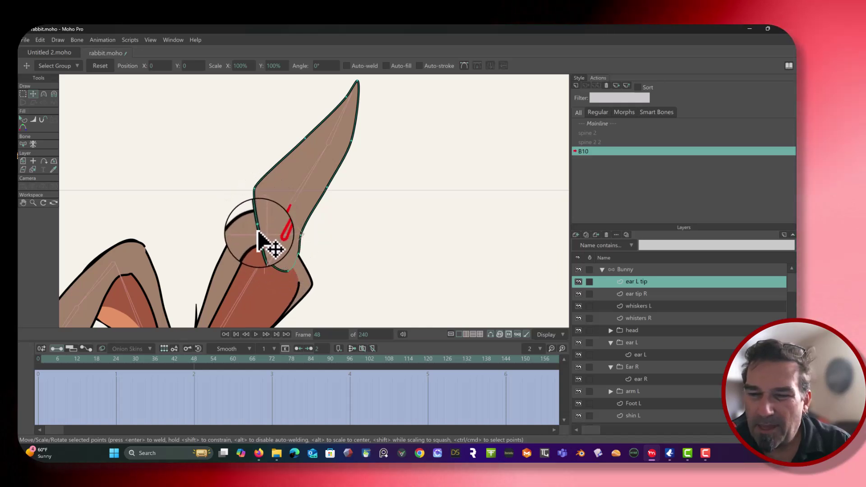
# Reshape the ear tip at the bend, moving the upper bend points down and right
pyautogui.moveTo(251, 204); pyautogui.dragTo(241, 225)
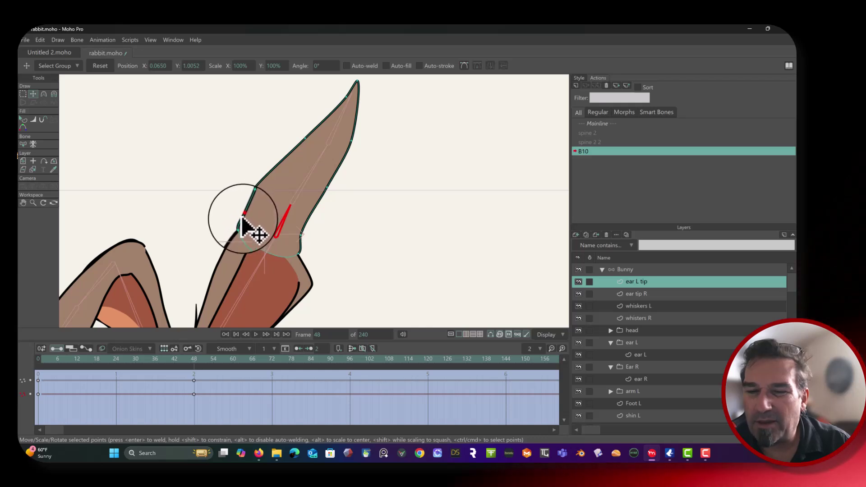
pyautogui.click(42, 94)
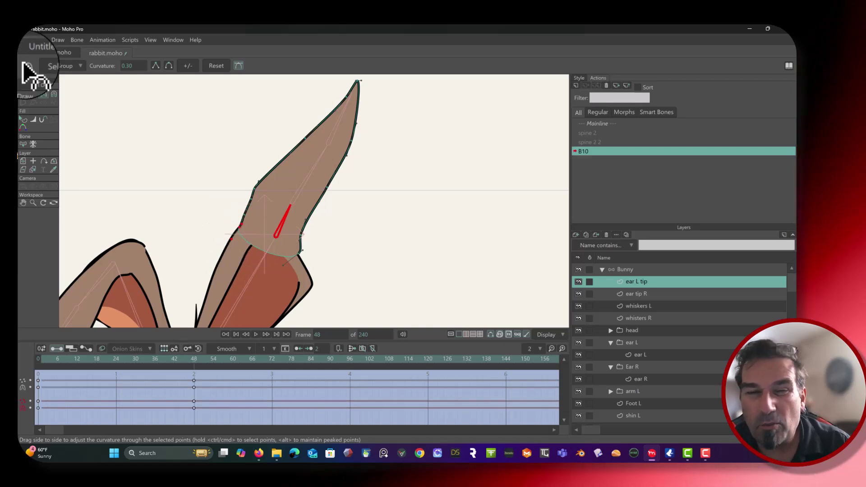
pyautogui.click(34, 93)
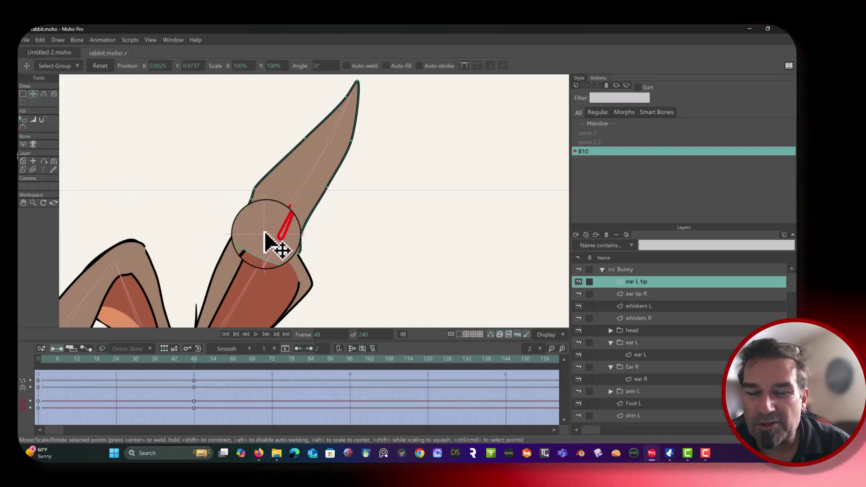
pyautogui.scroll(2, 257, 235)
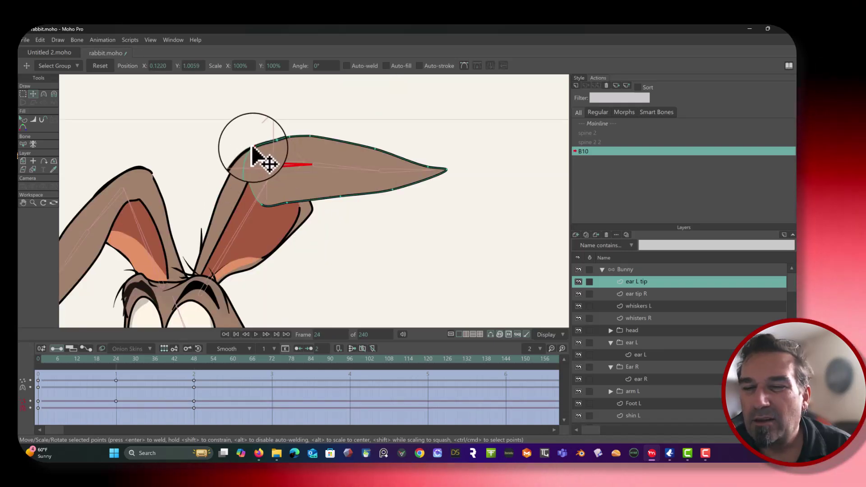
pyautogui.click(252, 148)
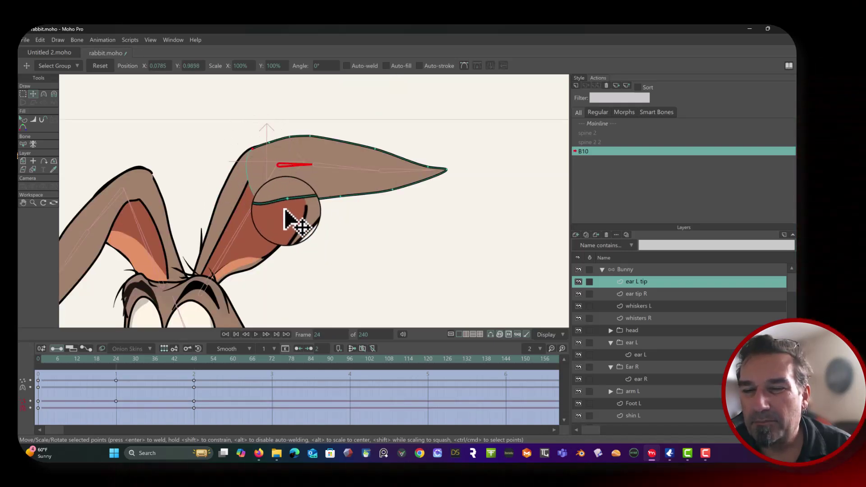
pyautogui.hotkey('ctrl', 'z')
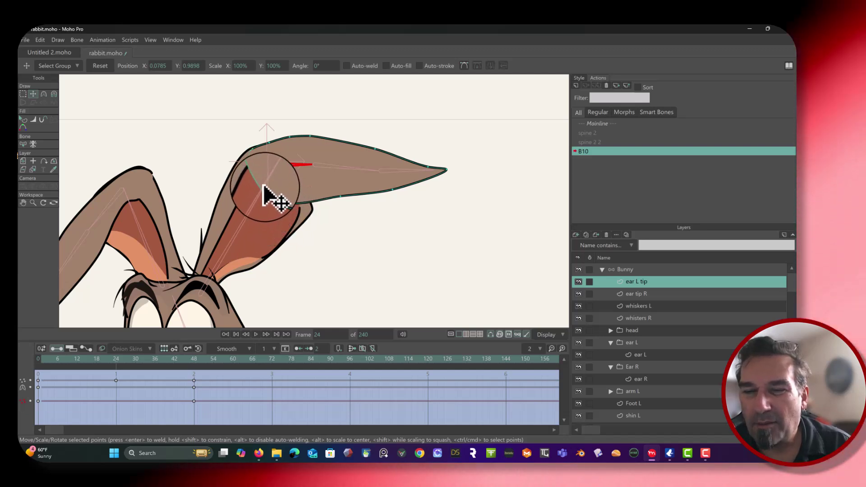
pyautogui.moveTo(266, 173)
pyautogui.mouseDown()
pyautogui.moveTo(283, 185)
pyautogui.moveTo(340, 190)
pyautogui.moveTo(339, 180)
pyautogui.moveTo(252, 177)
pyautogui.mouseUp()
# Scrub toward the bend's end and fine-tune the ear points near the bend at frame 48
pyautogui.moveTo(130, 359); pyautogui.dragTo(194, 360)
pyautogui.moveTo(341, 210); pyautogui.dragTo(343, 211)
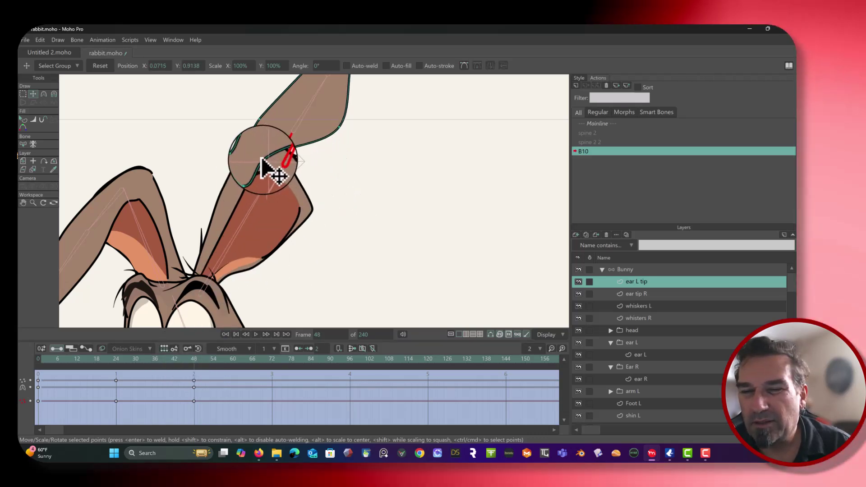
pyautogui.scroll(3, 276, 174)
pyautogui.moveTo(300, 228); pyautogui.dragTo(293, 201)
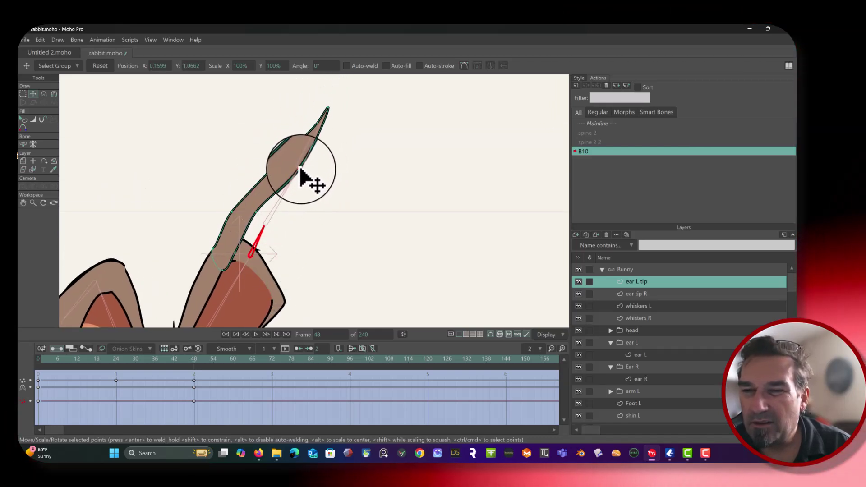
pyautogui.scroll(5, 303, 192)
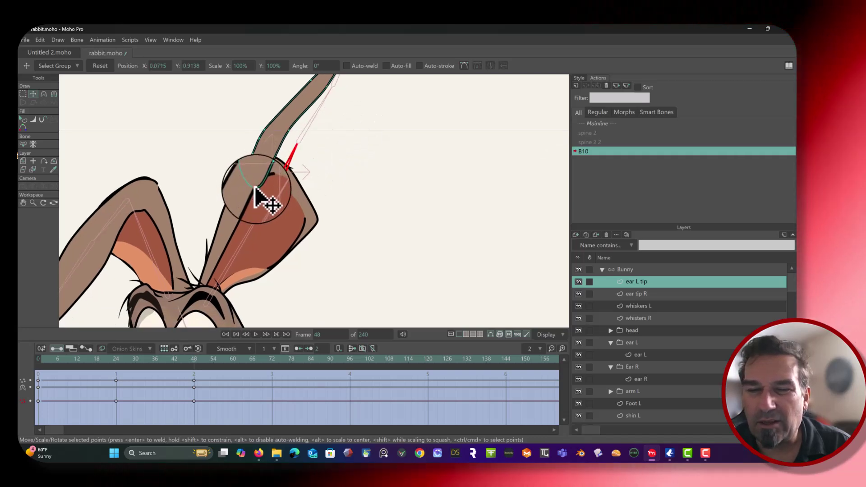
pyautogui.hotkey('ctrl', 'z')
pyautogui.hotkey('ctrl', 'z')
pyautogui.hotkey('ctrl', 'z')
pyautogui.click(45, 94)
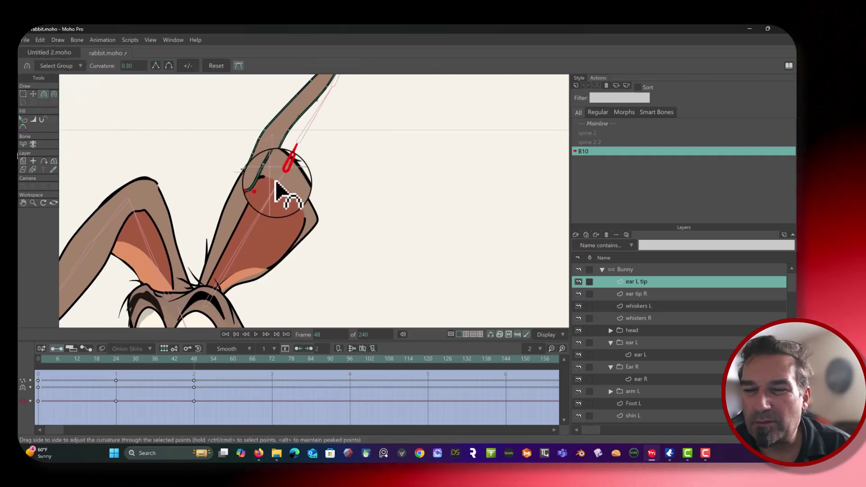
# Smooth the curve at the ear bend and scrub back and forth to check the half-bent ear
pyautogui.moveTo(261, 181); pyautogui.dragTo(300, 207)
pyautogui.scroll(-5, 299, 207)
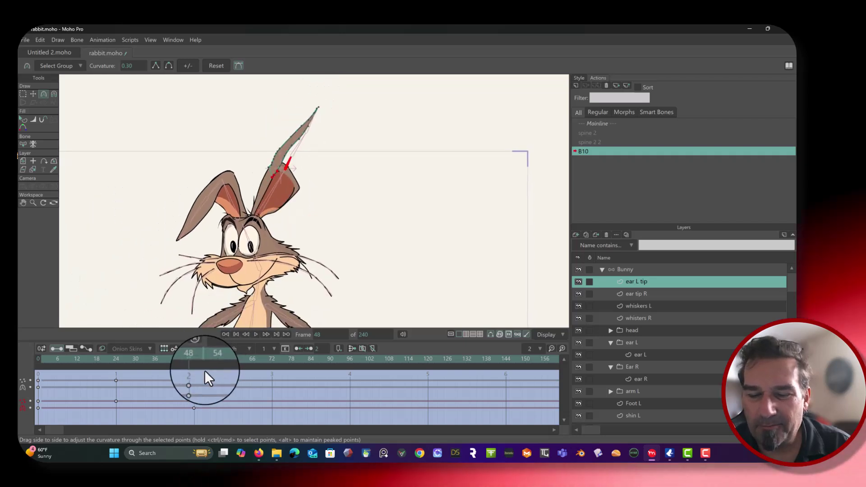
pyautogui.moveTo(194, 365); pyautogui.dragTo(115, 375)
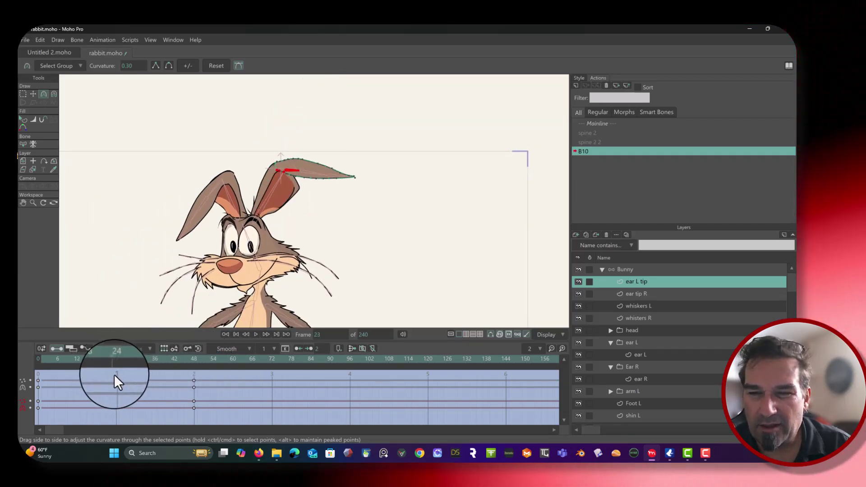
pyautogui.scroll(3, 276, 240)
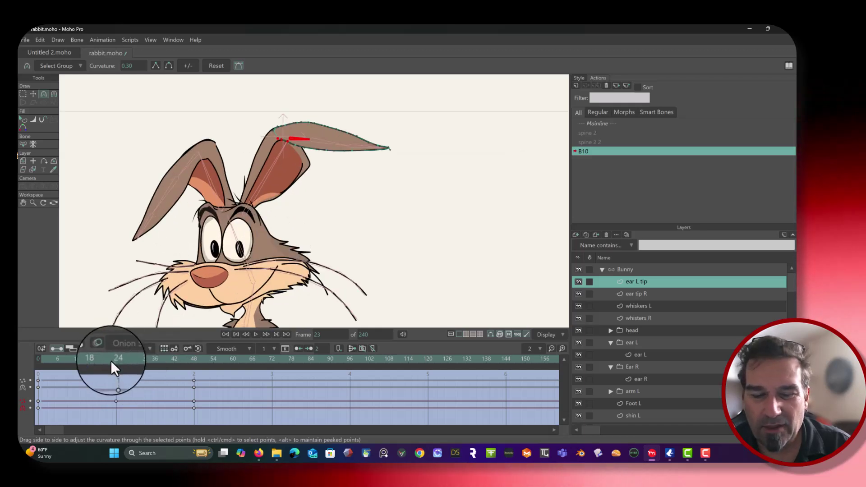
pyautogui.moveTo(51, 358); pyautogui.dragTo(84, 362)
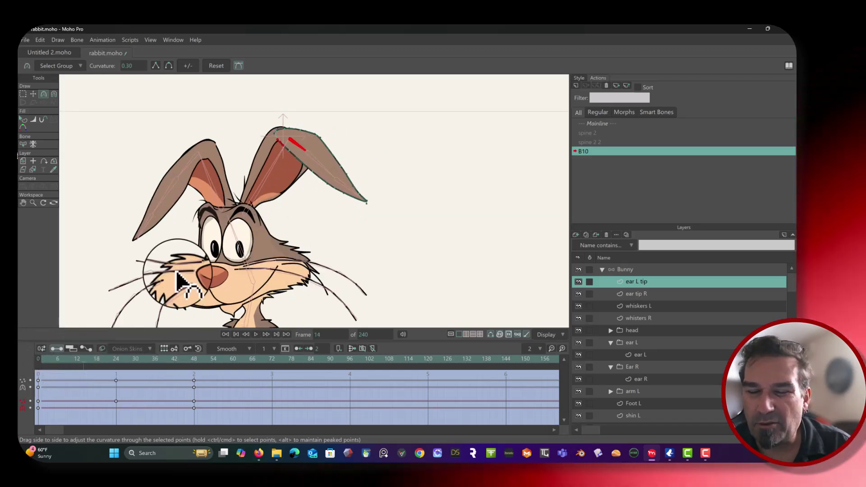
pyautogui.scroll(6, 221, 232)
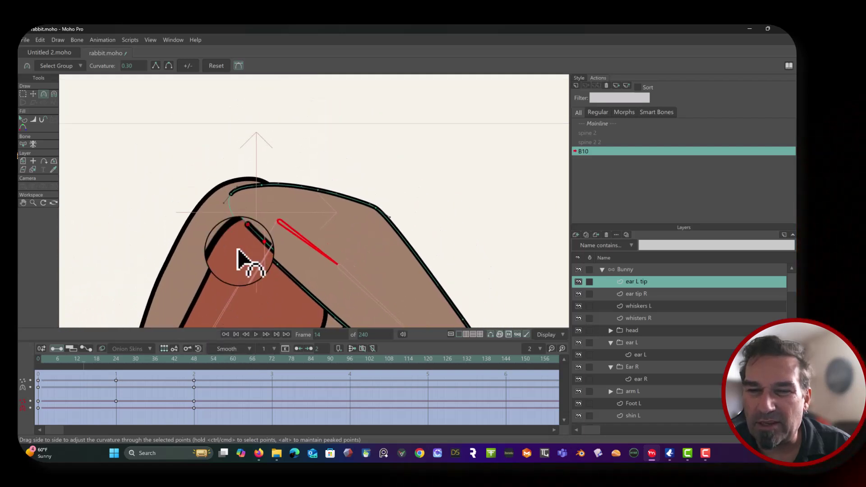
# Pull the ear-tip points up and right at frame 14, then select the ear-tip keyframes
pyautogui.click(33, 94)
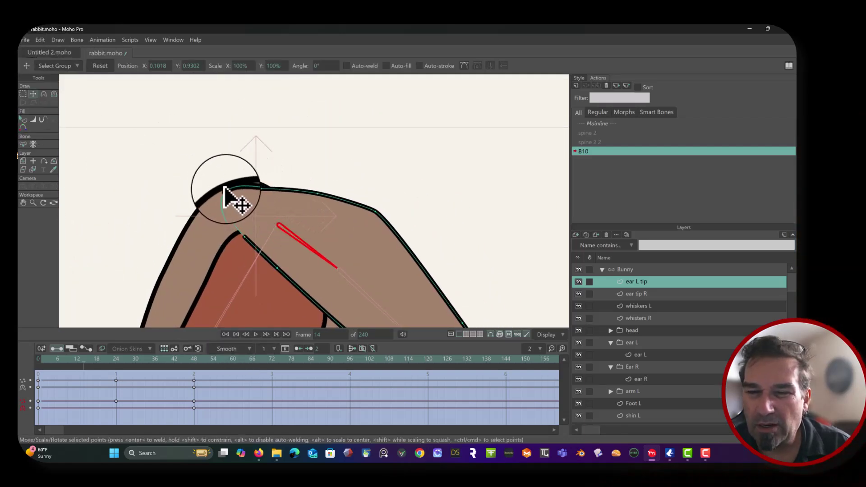
pyautogui.moveTo(224, 185); pyautogui.dragTo(274, 193)
pyautogui.click(242, 232)
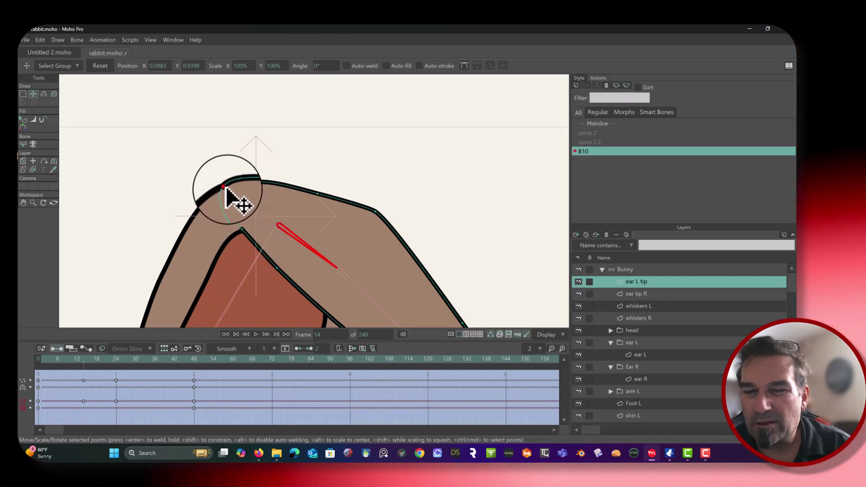
pyautogui.scroll(-5, 245, 193)
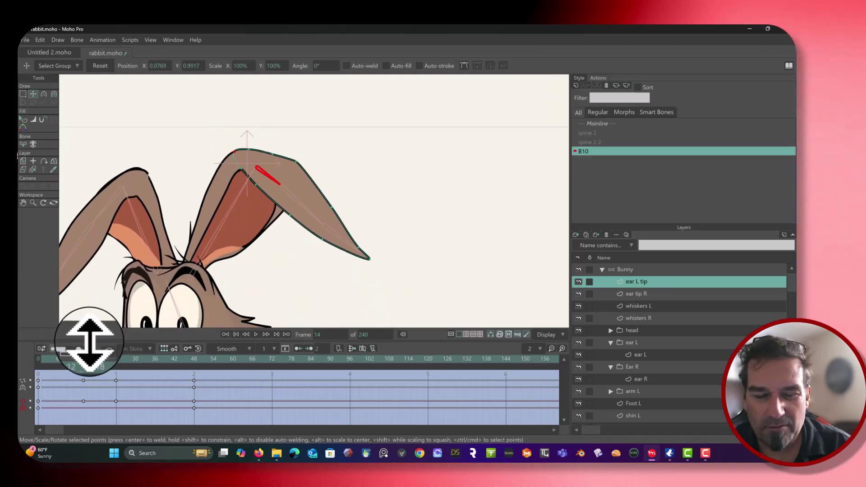
pyautogui.moveTo(49, 358)
pyautogui.mouseDown()
pyautogui.moveTo(138, 360)
pyautogui.moveTo(47, 363)
pyautogui.mouseUp()
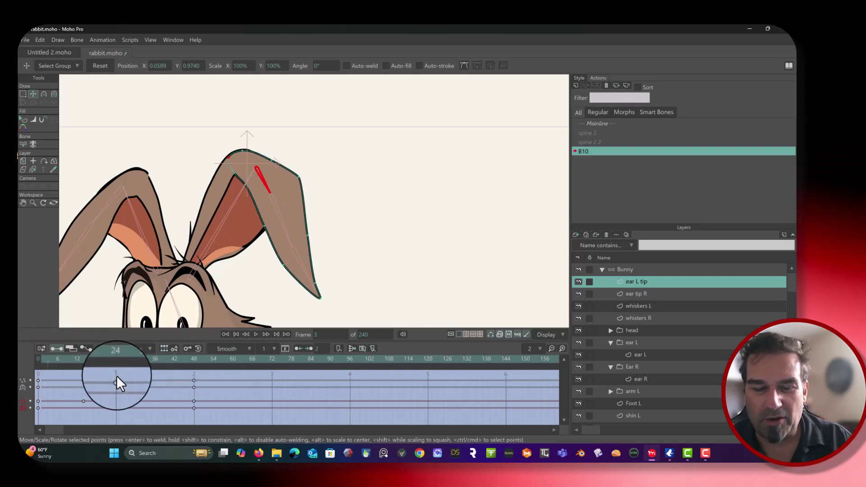
pyautogui.moveTo(244, 378); pyautogui.dragTo(36, 427)
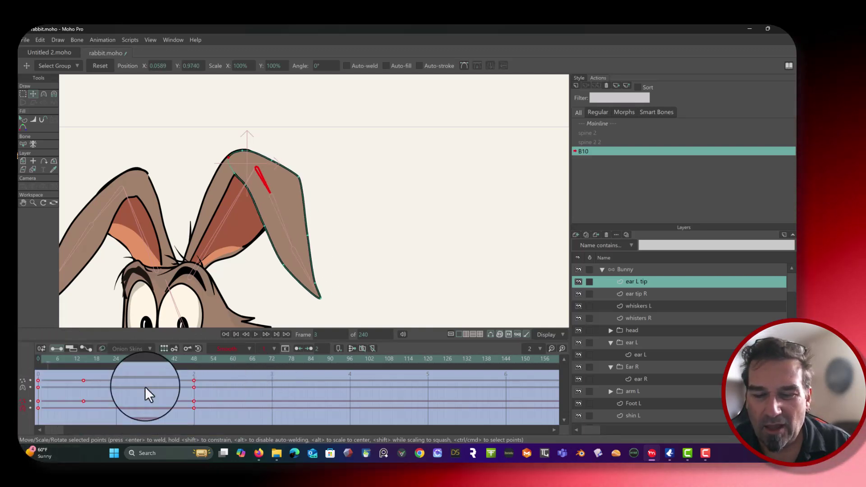
# Set the selected ear-tip keyframes to Ease In/Out and scrub ahead to frame 37
pyautogui.click(249, 348)
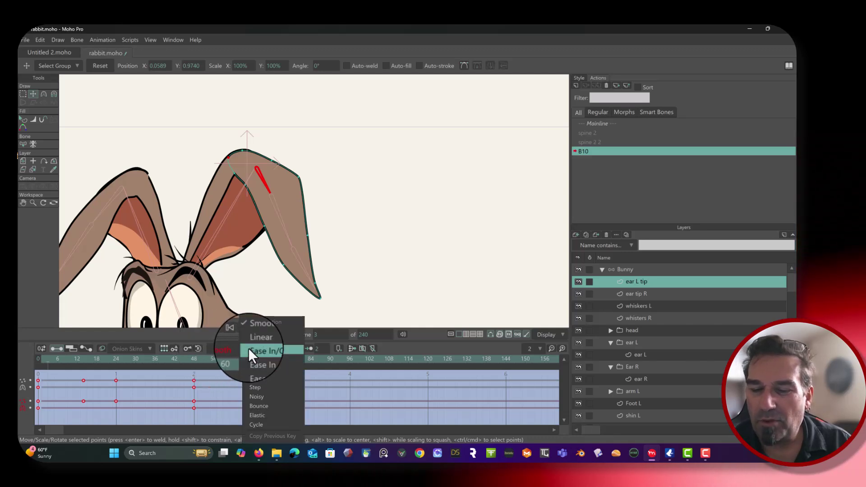
pyautogui.click(254, 347)
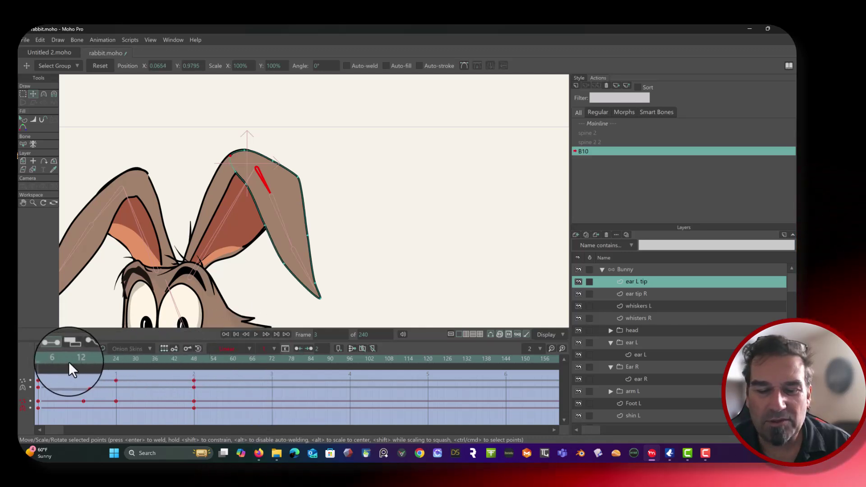
pyautogui.moveTo(55, 357); pyautogui.dragTo(159, 359)
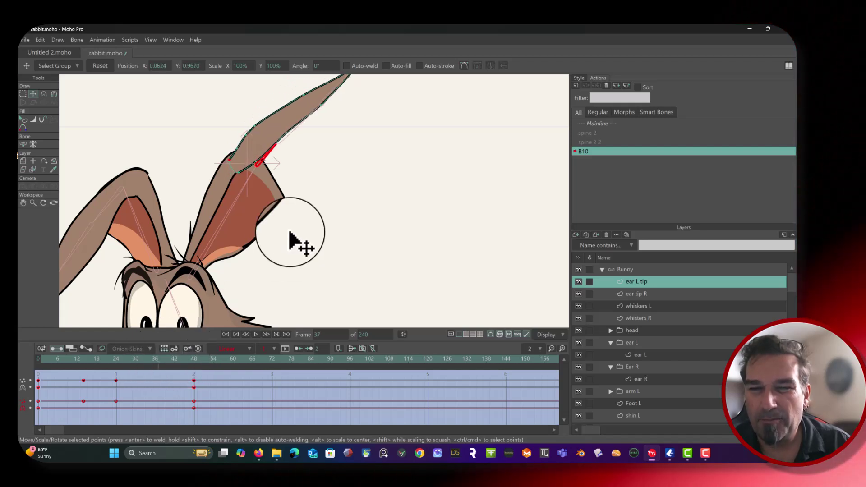
# Raise the ear outline points at frame 42 and reshape the ear's inner curve at frame 29
pyautogui.scroll(5, 289, 233)
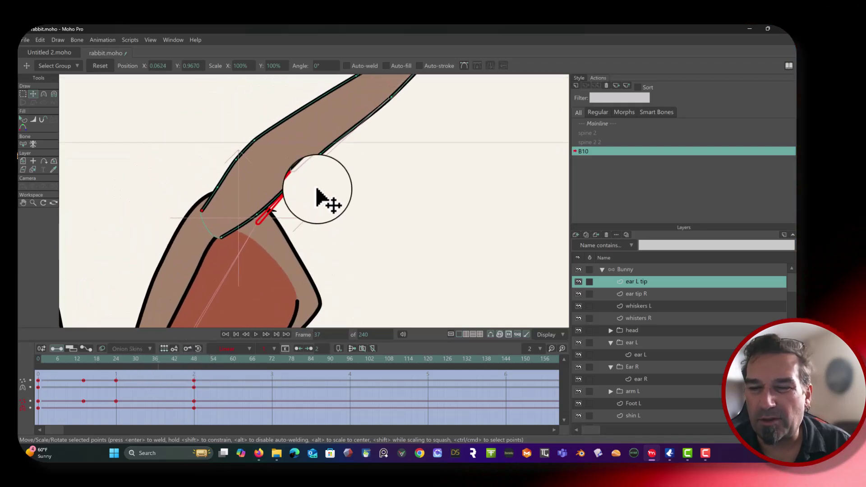
pyautogui.moveTo(201, 210); pyautogui.dragTo(202, 199)
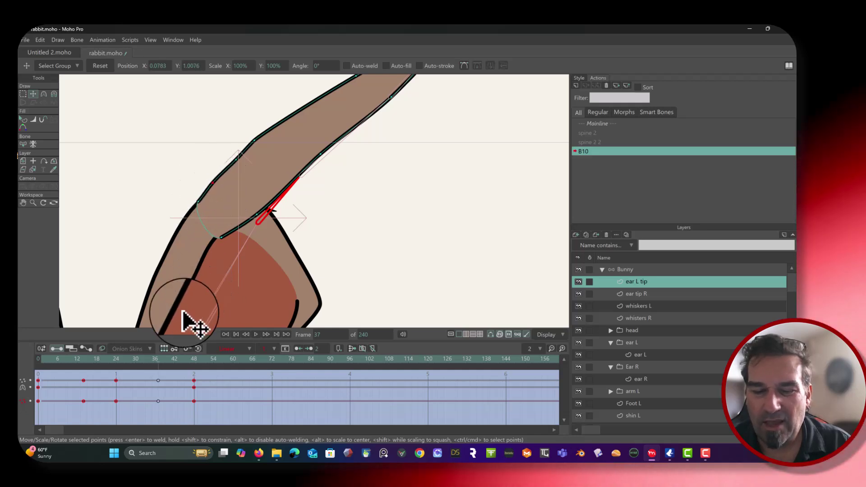
pyautogui.moveTo(158, 362)
pyautogui.mouseDown()
pyautogui.moveTo(192, 361)
pyautogui.moveTo(167, 362)
pyautogui.moveTo(178, 365)
pyautogui.moveTo(174, 357)
pyautogui.mouseUp()
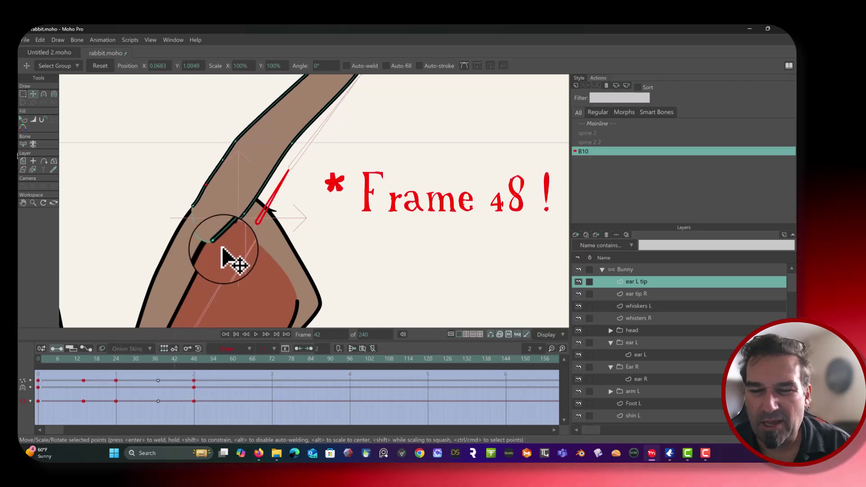
pyautogui.moveTo(213, 239); pyautogui.dragTo(255, 208)
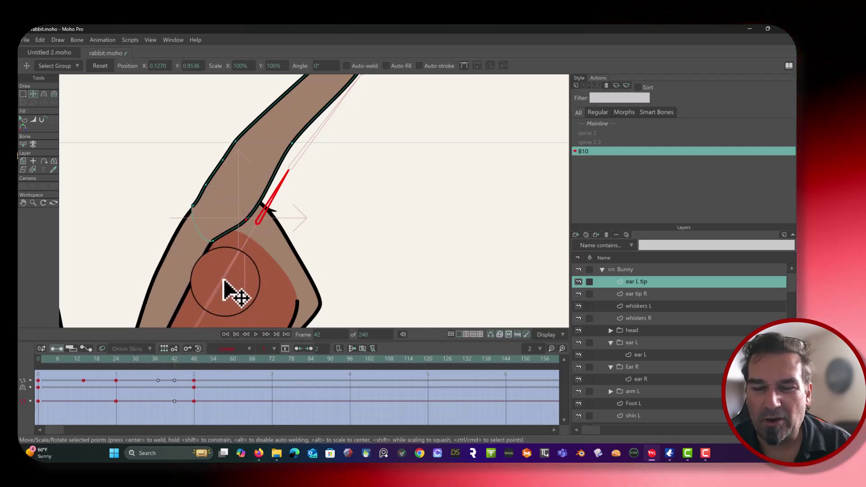
pyautogui.moveTo(175, 361); pyautogui.dragTo(132, 366)
pyautogui.click(209, 199)
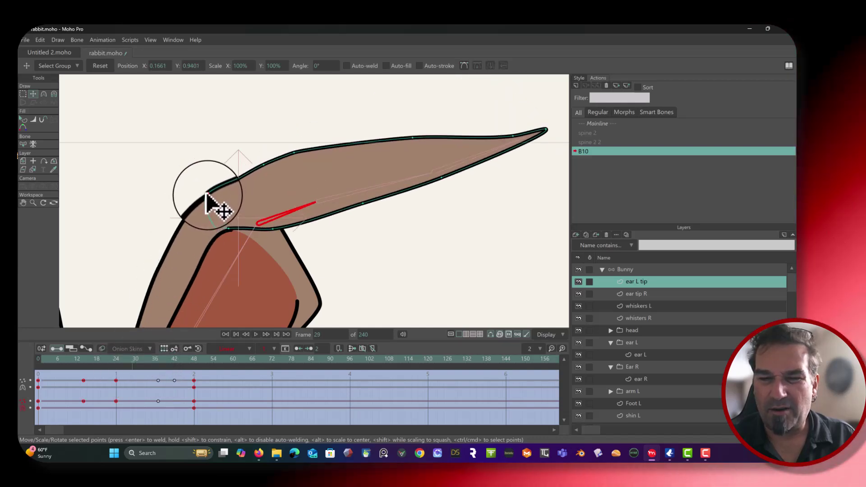
pyautogui.moveTo(197, 202); pyautogui.dragTo(229, 228)
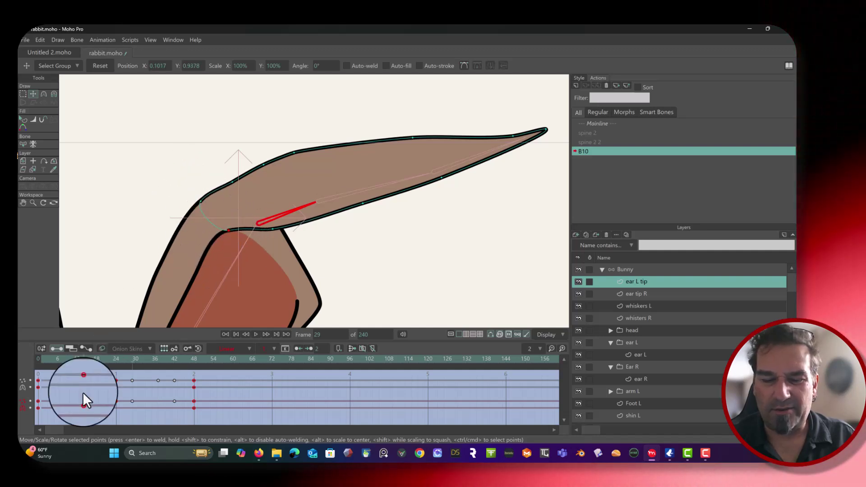
# Fine-tune the ear points at frames 23, 18 and 6, then return to frame 0
pyautogui.moveTo(131, 361); pyautogui.dragTo(116, 361)
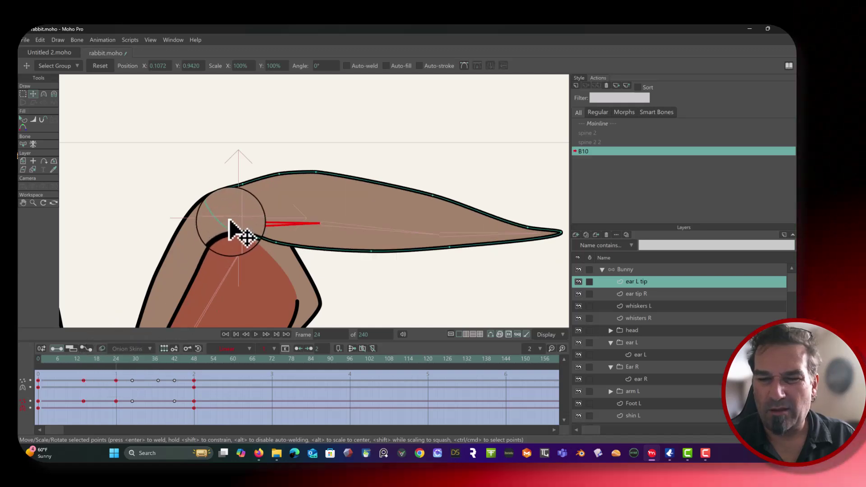
pyautogui.moveTo(232, 227); pyautogui.dragTo(212, 192)
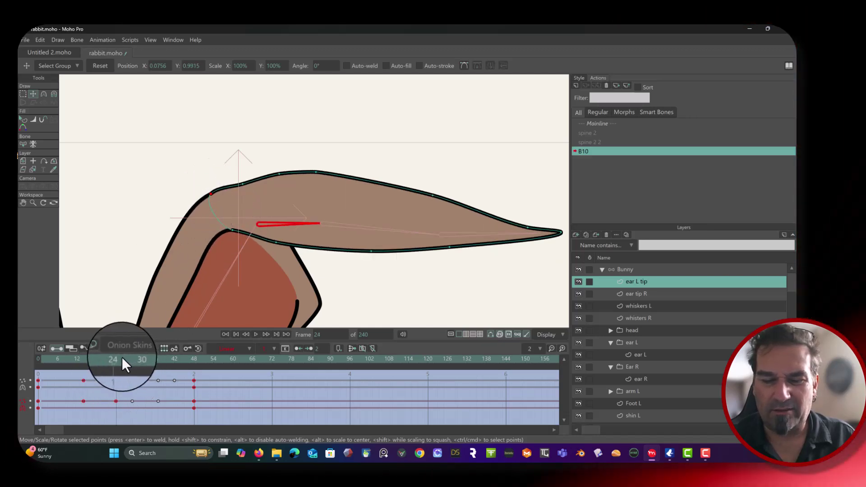
pyautogui.moveTo(121, 360); pyautogui.dragTo(96, 360)
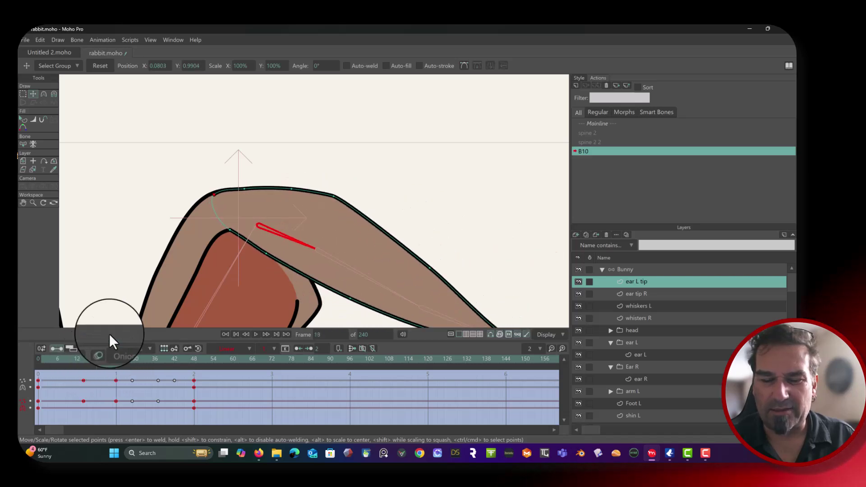
pyautogui.moveTo(214, 195); pyautogui.dragTo(214, 194)
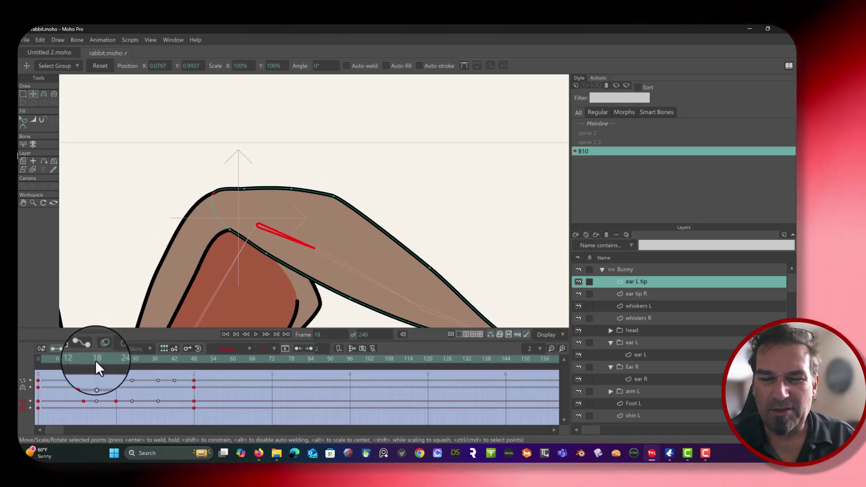
pyautogui.moveTo(96, 361); pyautogui.dragTo(67, 376)
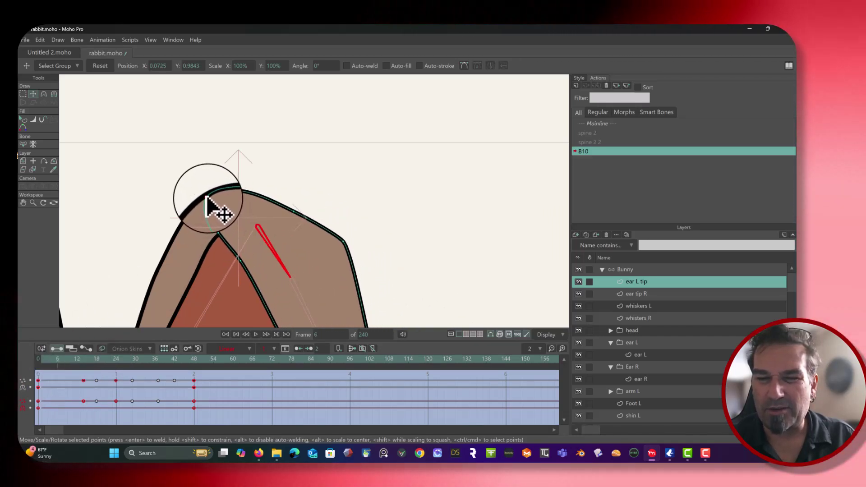
pyautogui.moveTo(207, 199); pyautogui.dragTo(205, 197)
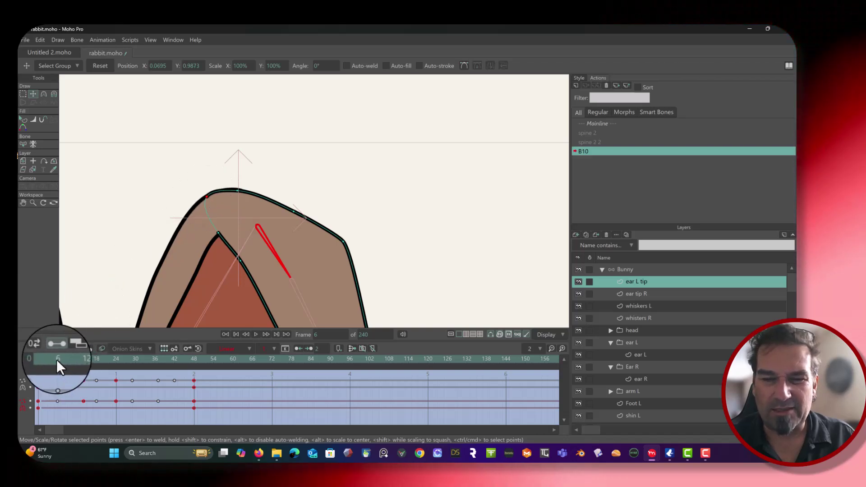
pyautogui.click(39, 370)
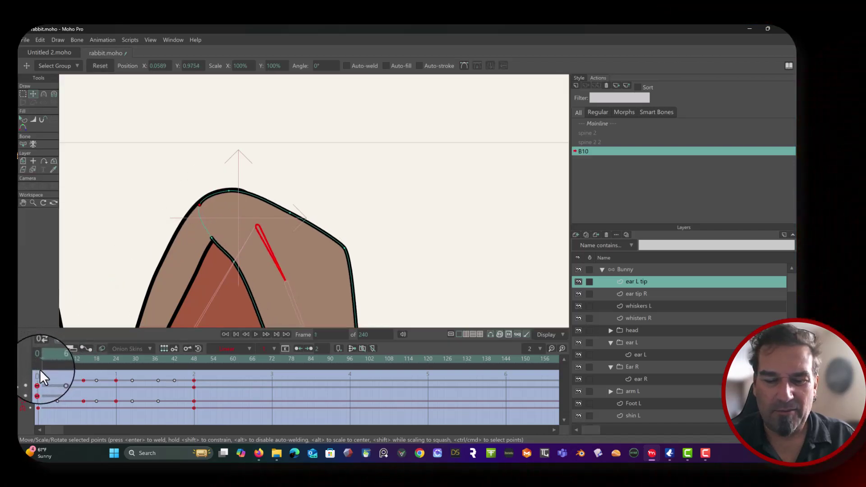
pyautogui.click(37, 359)
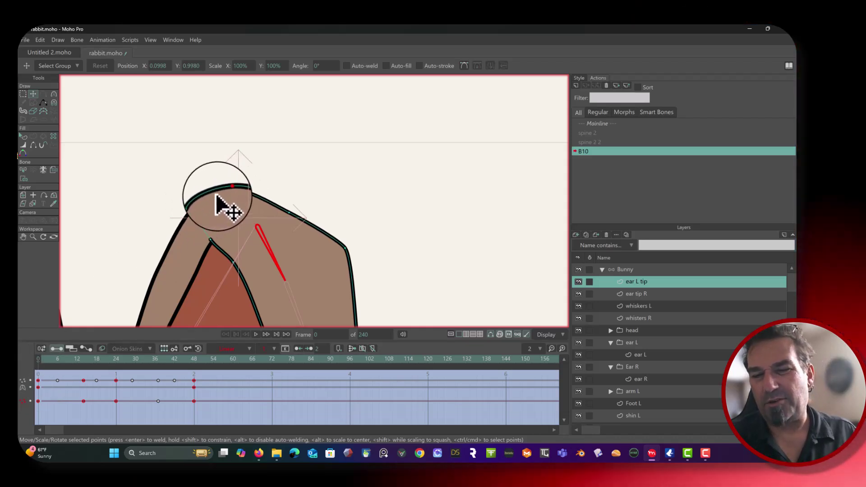
# Scrub through the B10 action to review the ear, then switch back to the Mainline
pyautogui.scroll(-5, 238, 187)
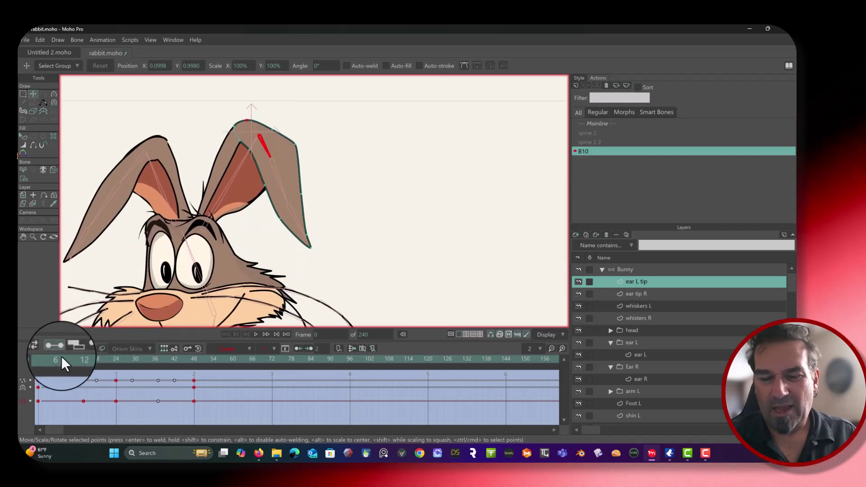
pyautogui.moveTo(62, 356); pyautogui.dragTo(168, 356)
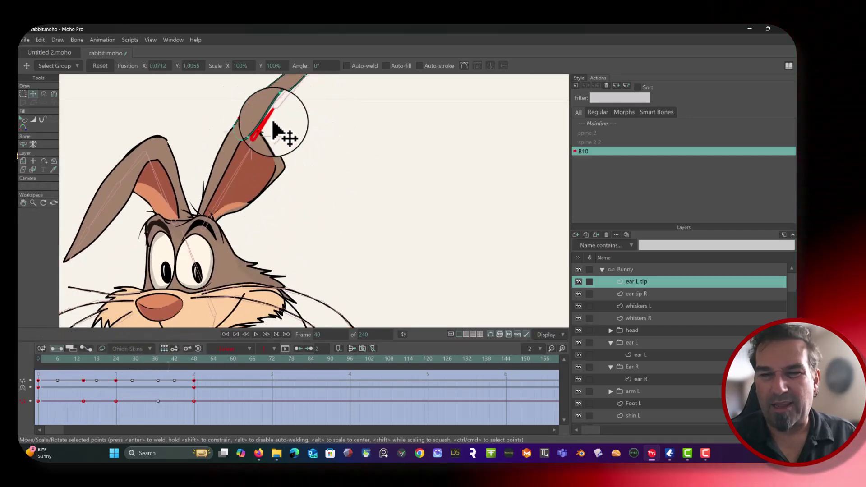
pyautogui.moveTo(31, 361); pyautogui.dragTo(57, 359)
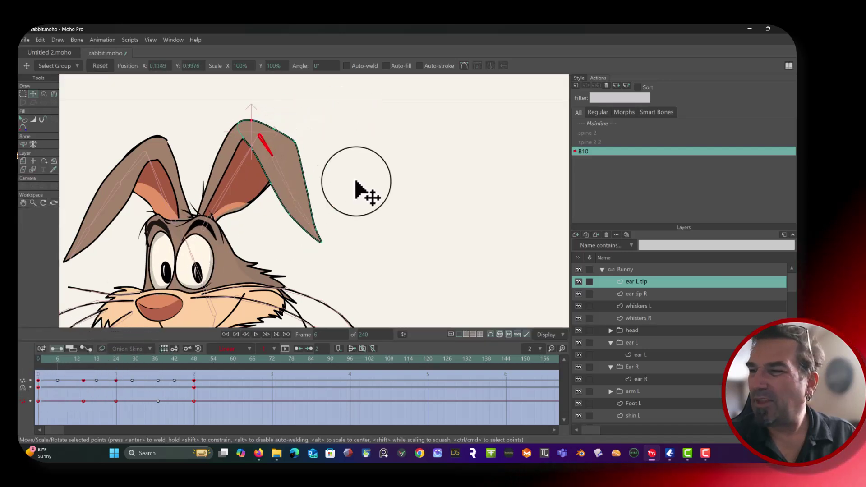
pyautogui.click(601, 125)
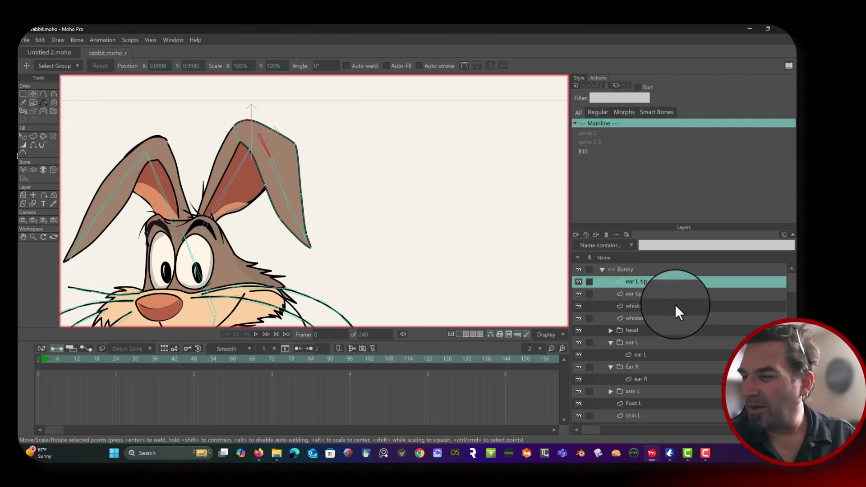
# Select the Bunny layer and swing the ear bone with Manipulate Bones to test the correction
pyautogui.click(632, 270)
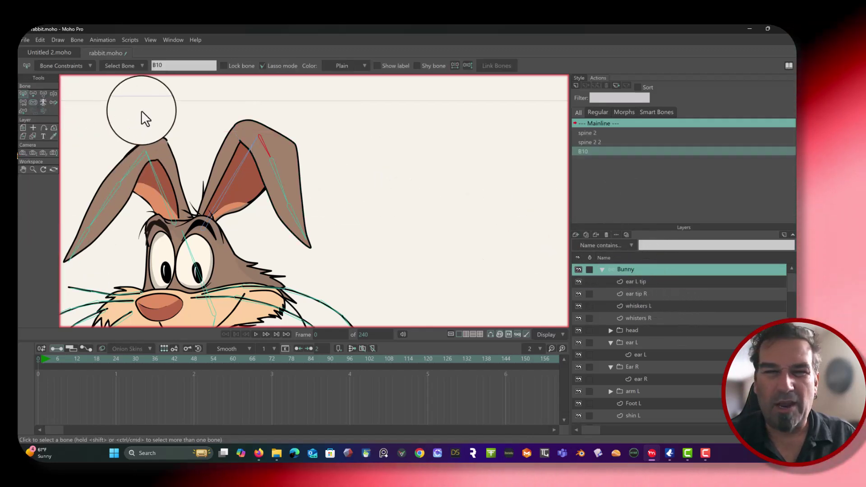
pyautogui.click(53, 94)
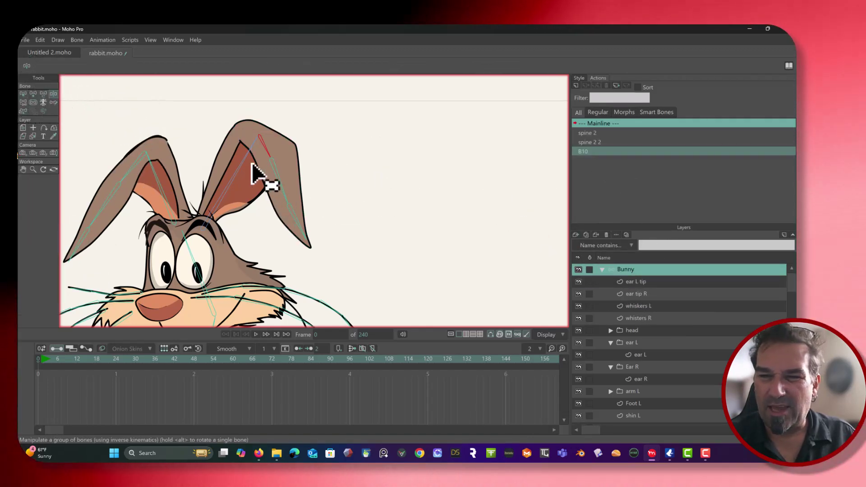
pyautogui.moveTo(261, 174); pyautogui.dragTo(287, 108)
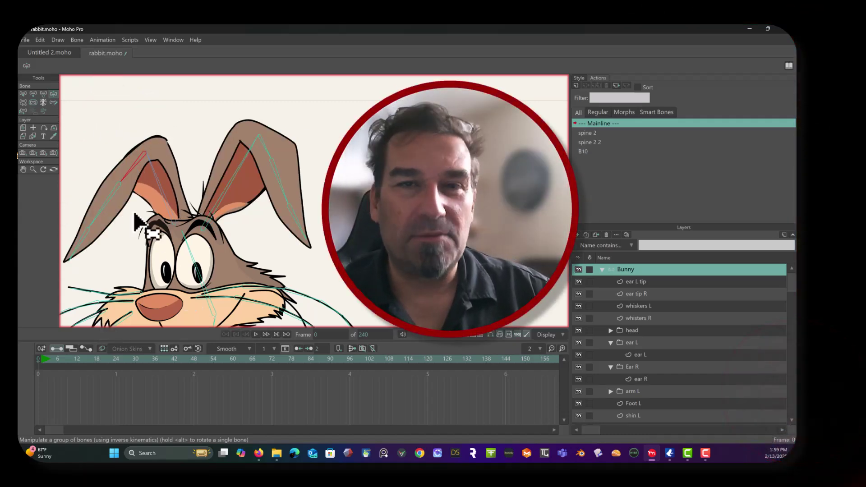
pyautogui.scroll(-5, 248, 205)
pyautogui.scroll(3, 261, 175)
pyautogui.scroll(-2, 266, 151)
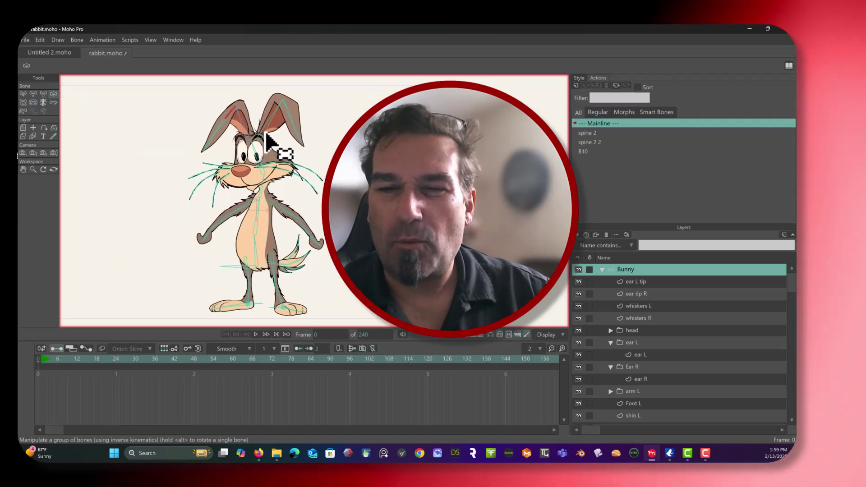